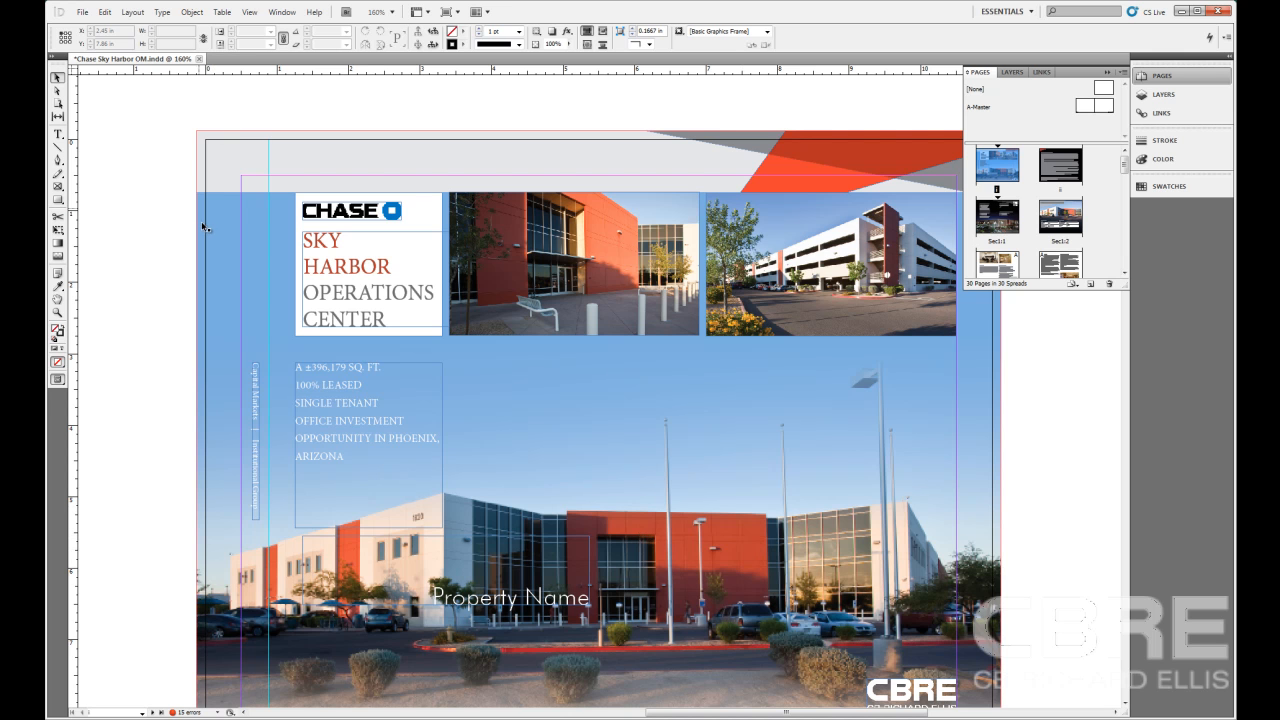
Draw a text frame about 3.3 in wide and 3.4 in tall on the pasteboard beside the cover page
{"action": "left_click_drag", "start_coordinate": [759, 712], "coordinate": [676, 712]}
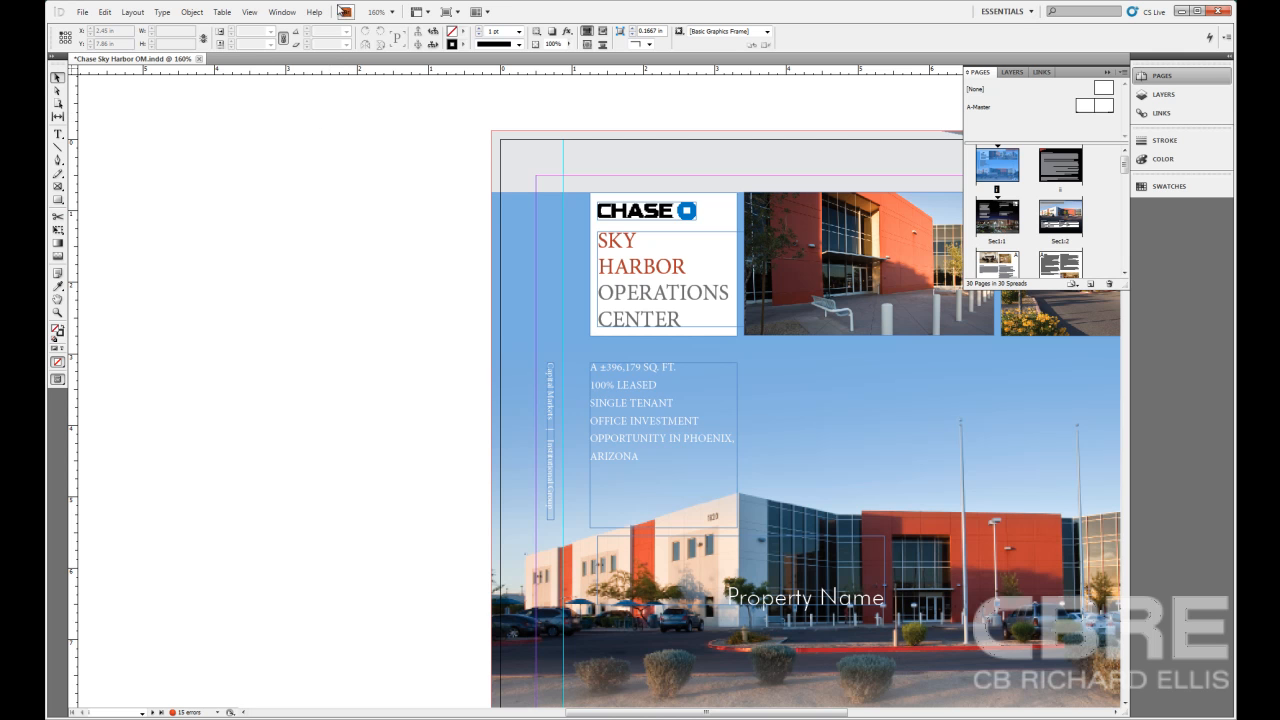
{"action": "left_click", "coordinate": [57, 133]}
{"action": "left_click_drag", "start_coordinate": [220, 182], "coordinate": [459, 424]}
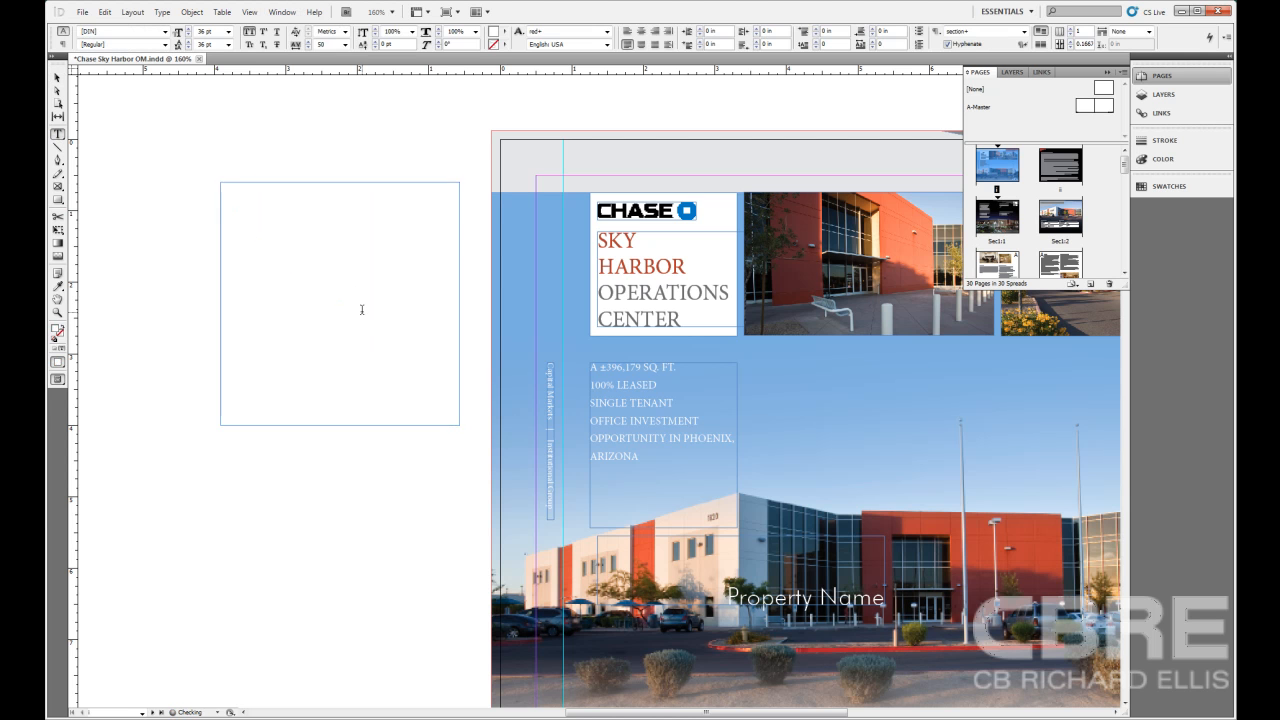
Set both the font size and the leading of the new frame's text to 14 pt
{"action": "left_click", "coordinate": [228, 31]}
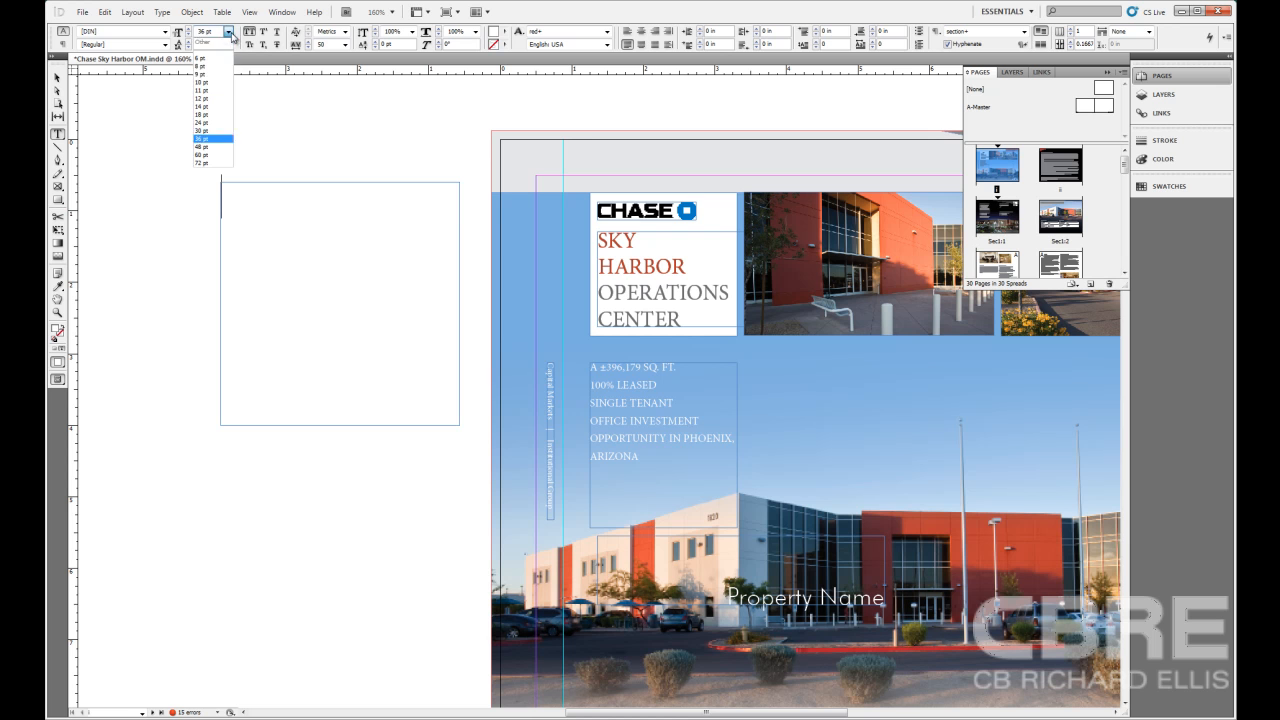
{"action": "left_click", "coordinate": [228, 44]}
{"action": "left_click", "coordinate": [228, 44]}
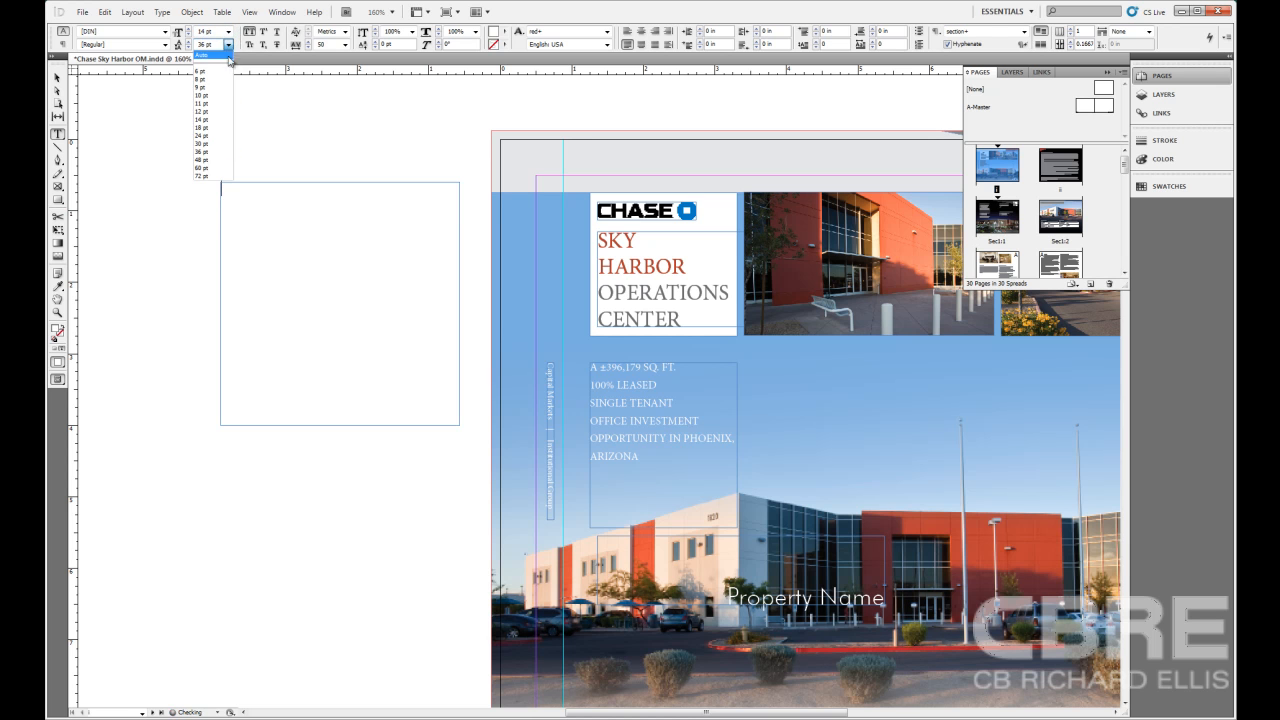
{"action": "left_click", "coordinate": [220, 119]}
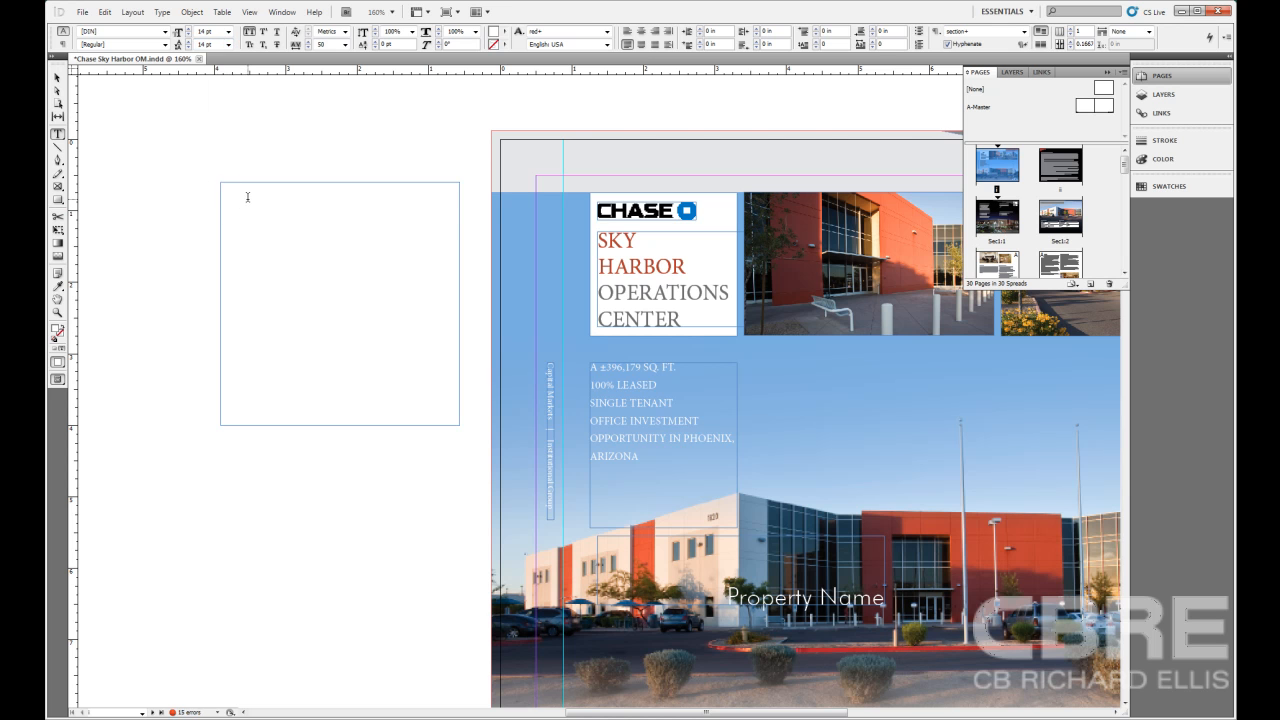
{"action": "type", "text": "LE"}
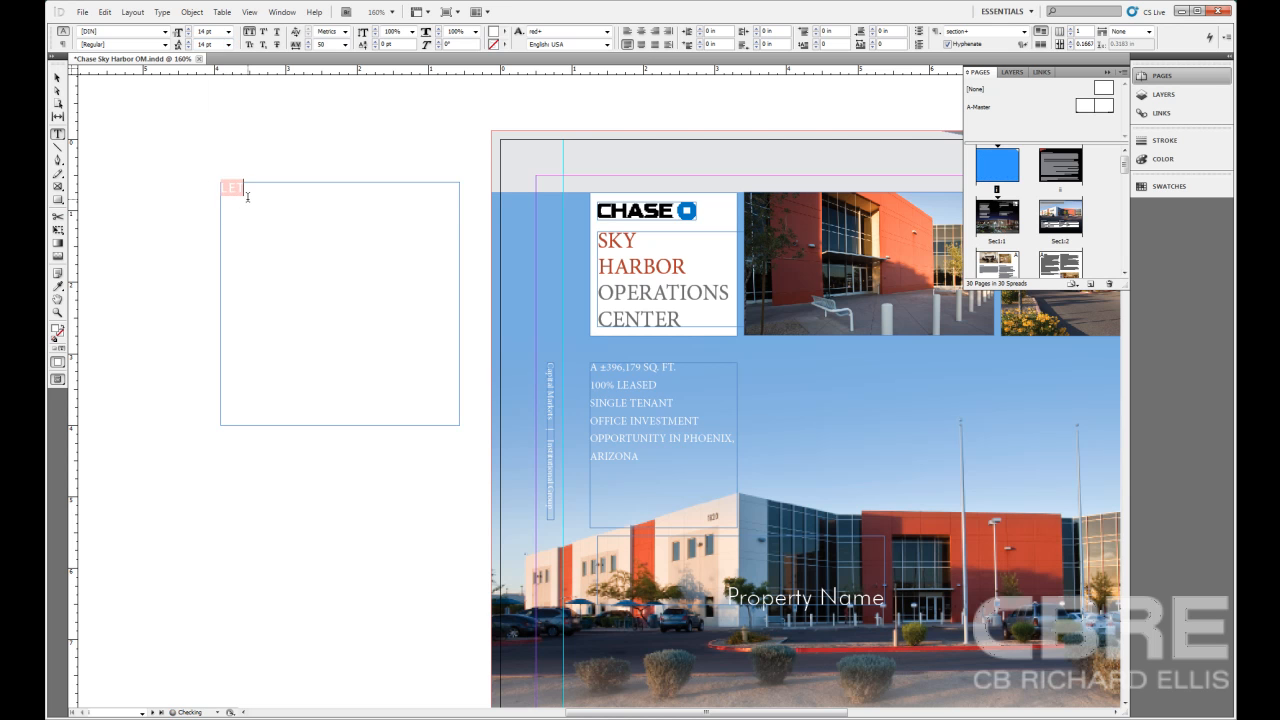
{"action": "key", "text": "BackSpace"}
{"action": "key", "text": "BackSpace"}
Set the font to Futura Hv BT and enter the text JUST DO IT in the new frame
{"action": "left_click", "coordinate": [165, 31]}
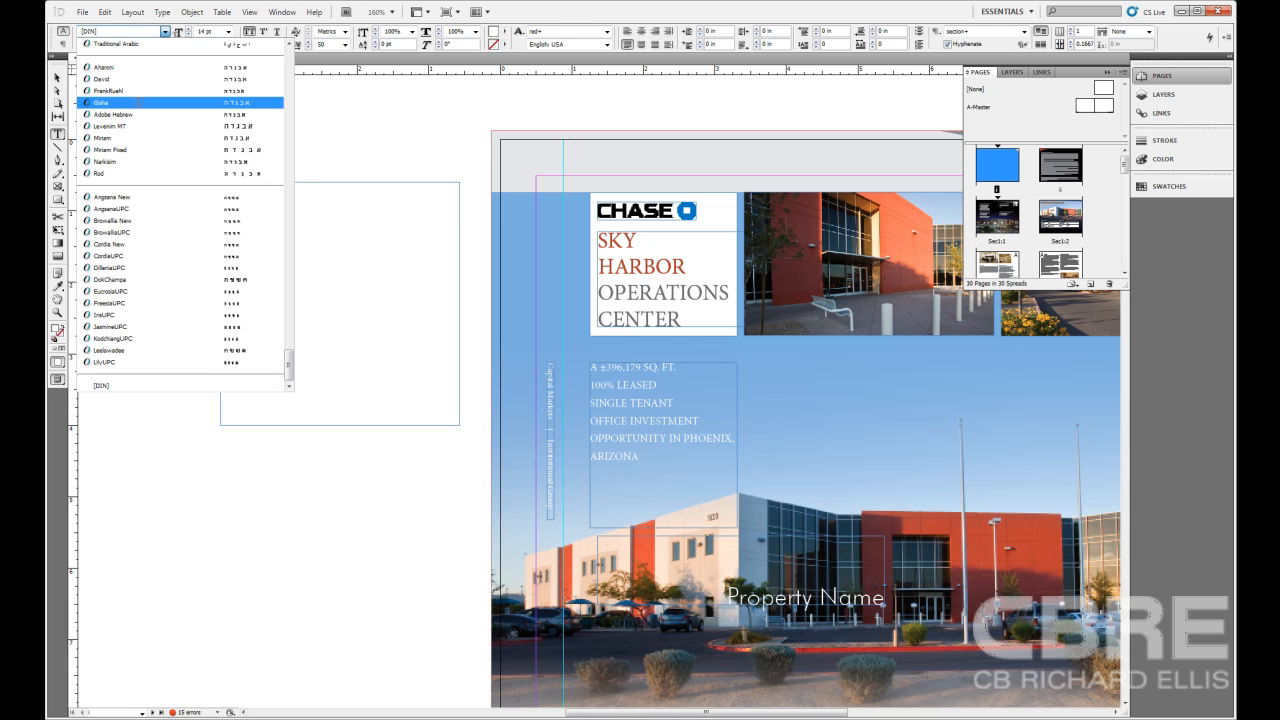
{"action": "type", "text": "Footlight MT Light"}
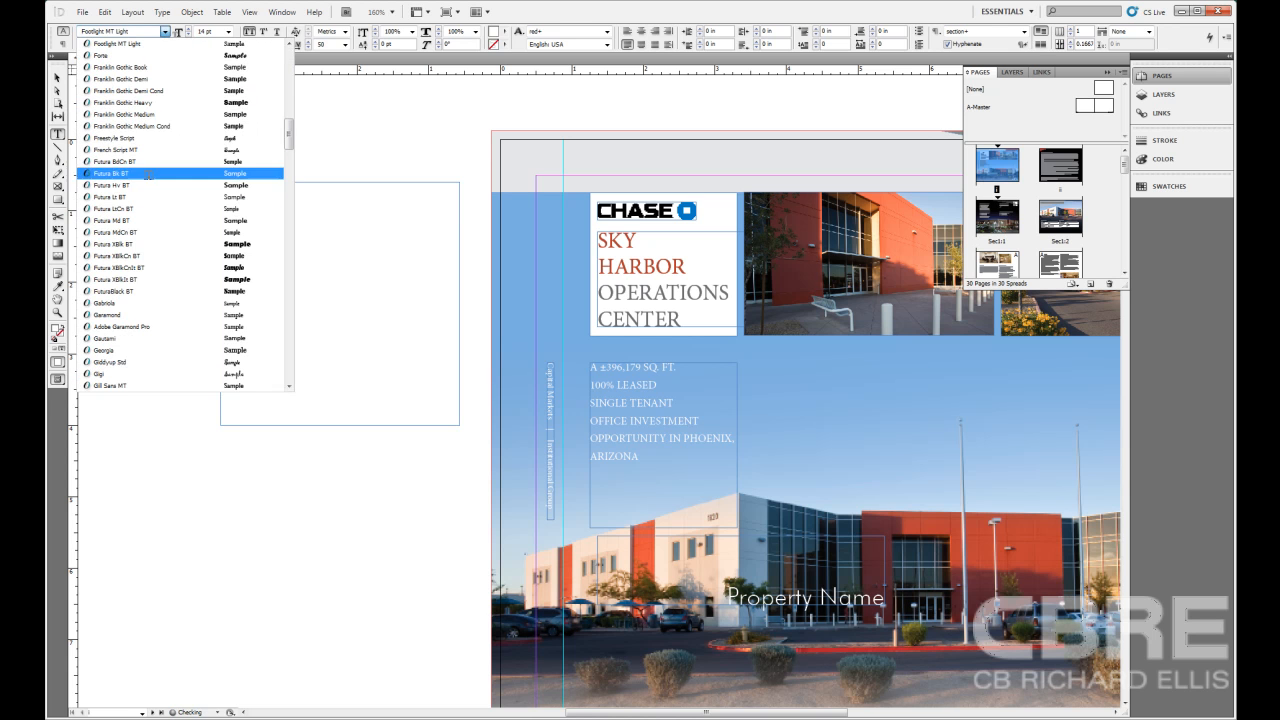
{"action": "left_click", "coordinate": [140, 186]}
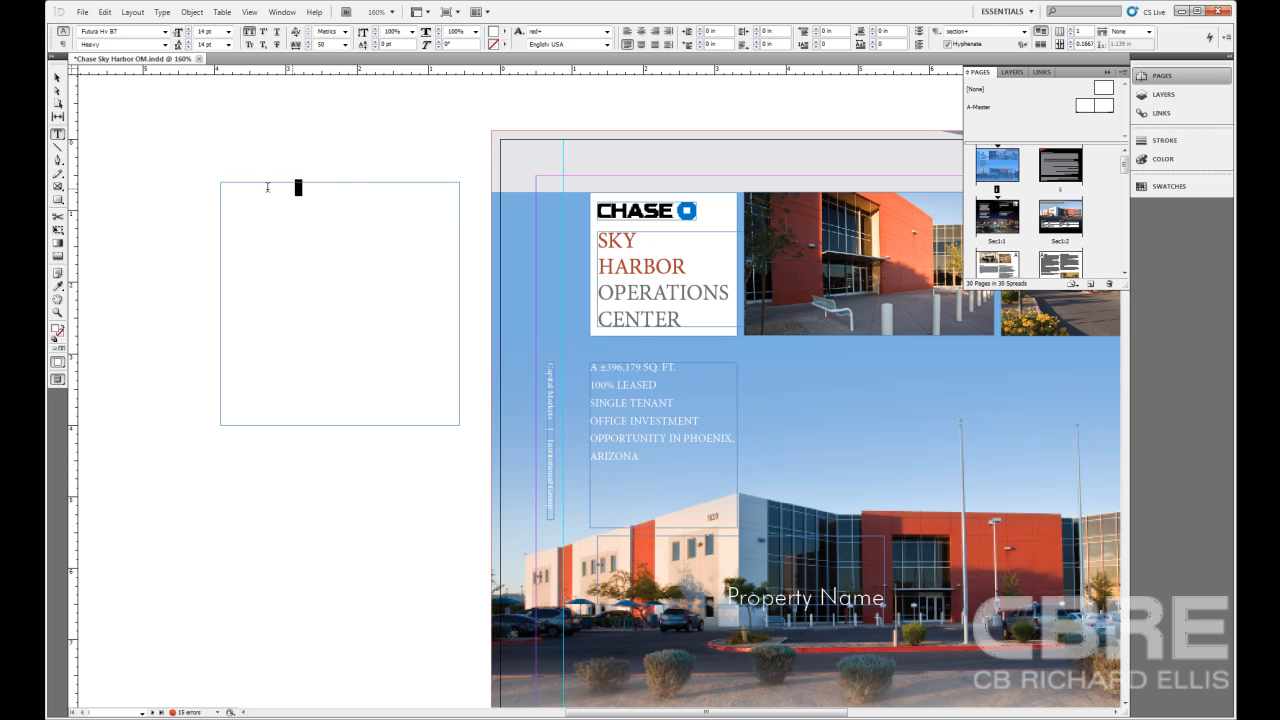
Select the whole JUST DO IT line and colour it with the Black swatch
{"action": "left_click_drag", "start_coordinate": [301, 188], "coordinate": [217, 188]}
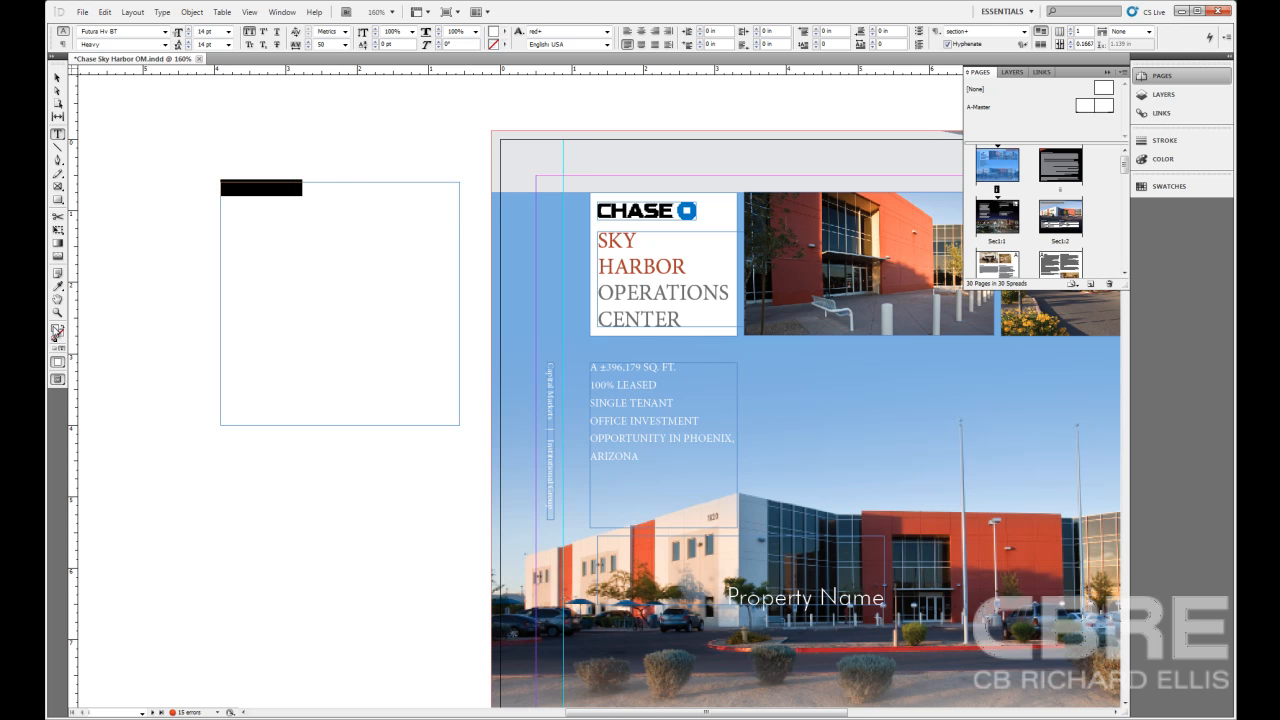
{"action": "left_click", "coordinate": [1178, 186]}
{"action": "left_click", "coordinate": [1027, 237]}
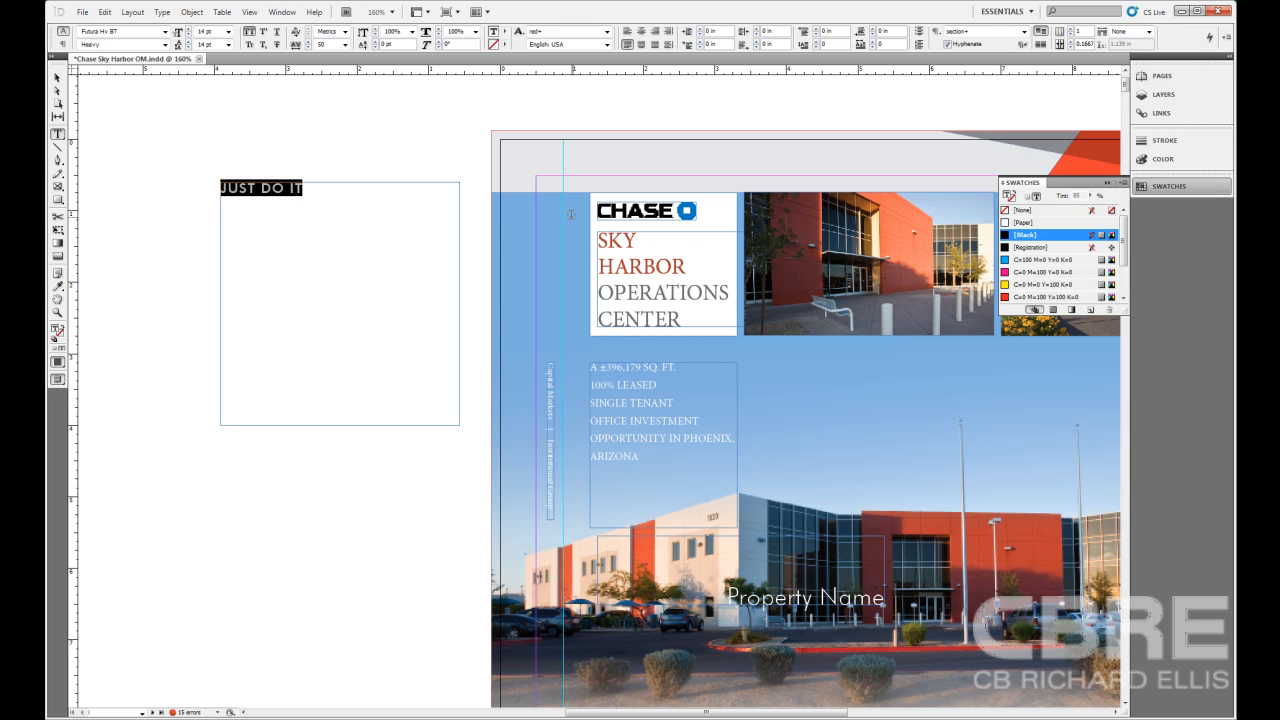
Insert a Trademark Symbol special character at the end of JUST DO IT
{"action": "left_click", "coordinate": [393, 203]}
{"action": "scroll", "coordinate": [343, 200], "scroll_direction": "down", "scroll_amount": 1}
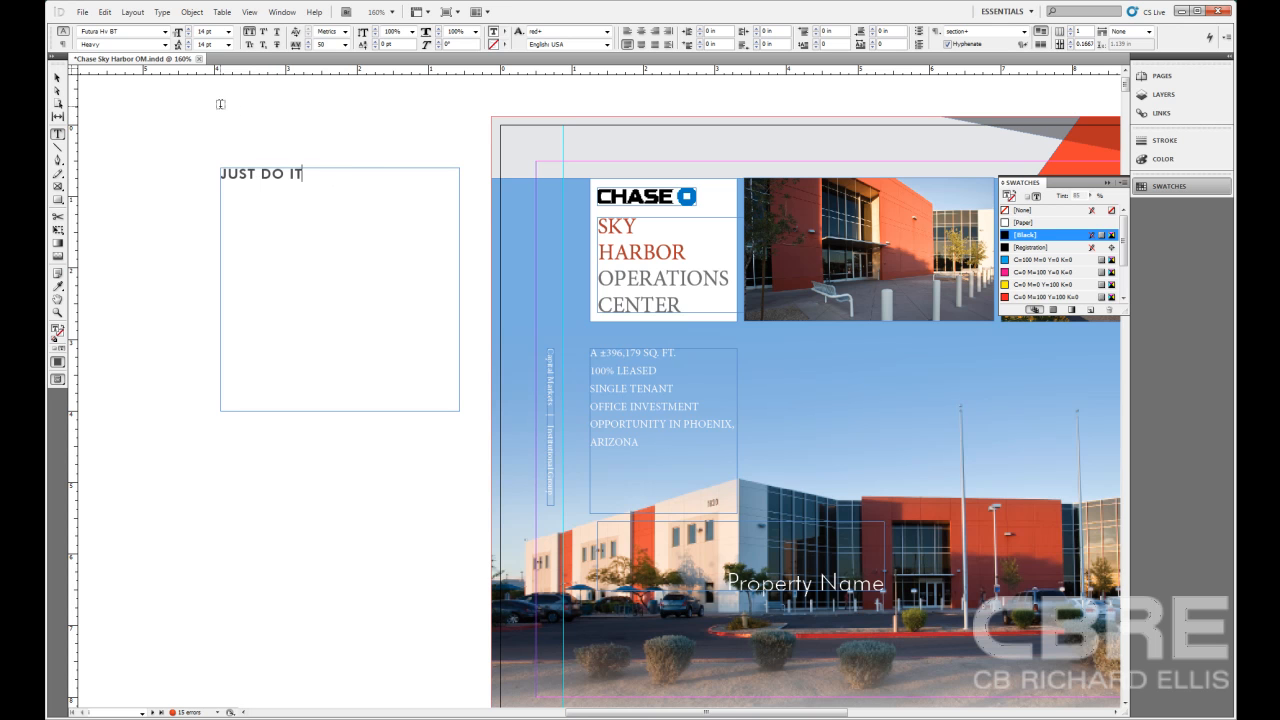
{"action": "left_click", "coordinate": [161, 13]}
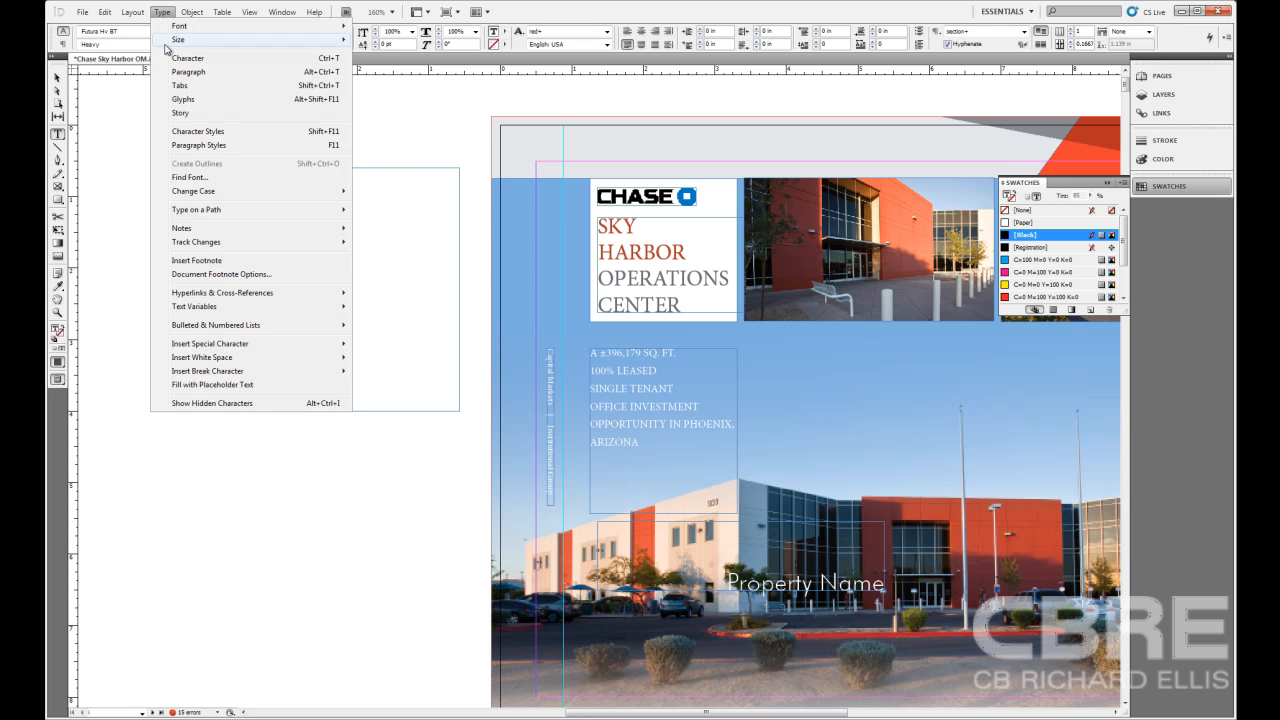
{"action": "mouse_move", "coordinate": [251, 348]}
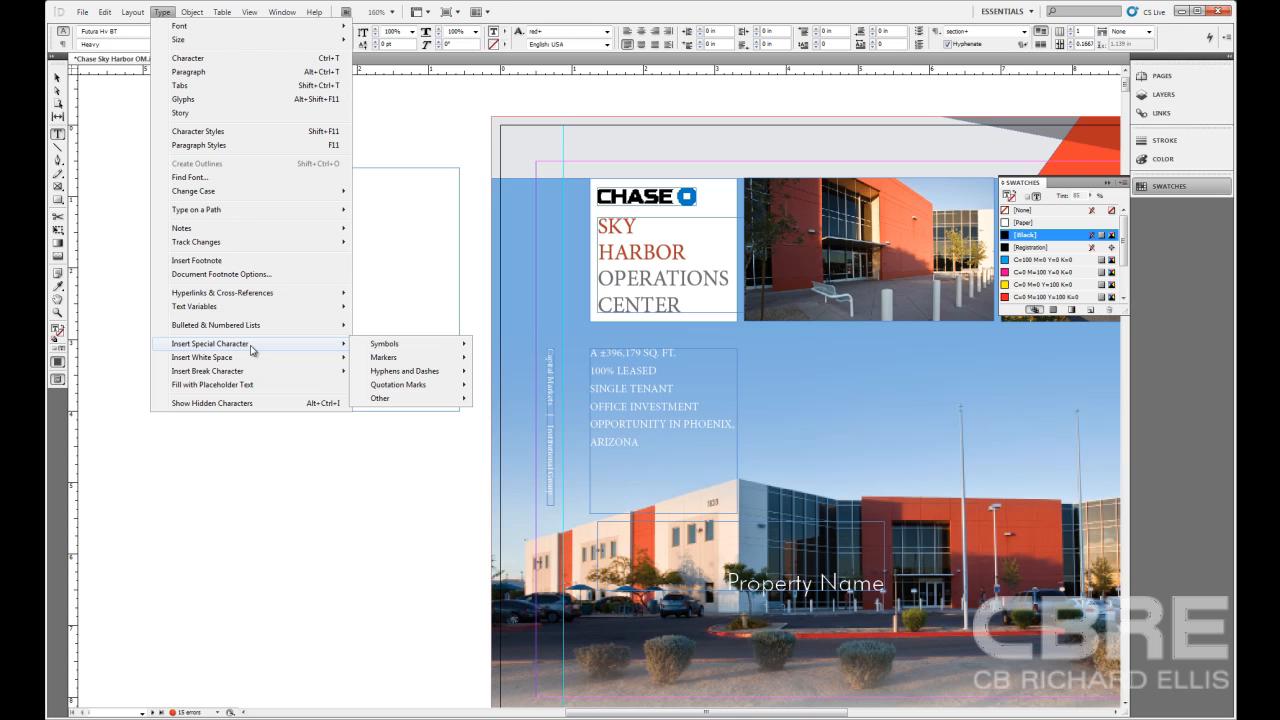
{"action": "mouse_move", "coordinate": [389, 361]}
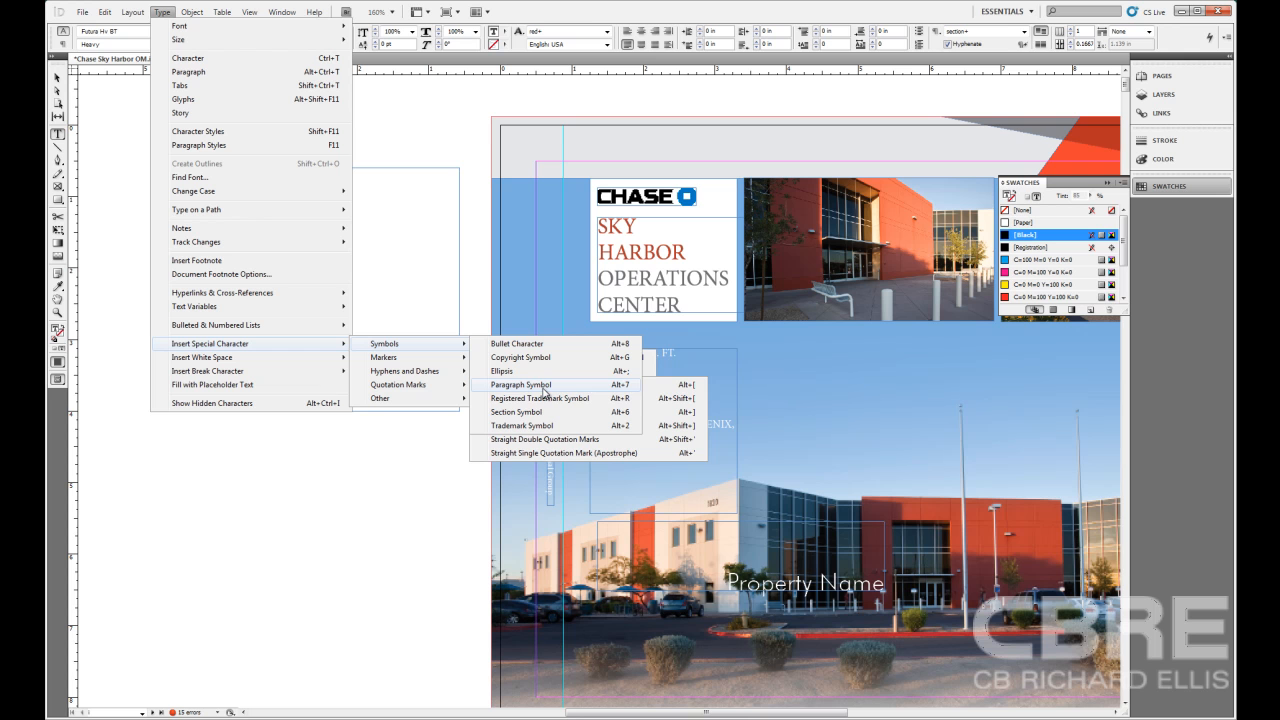
{"action": "left_click", "coordinate": [543, 425]}
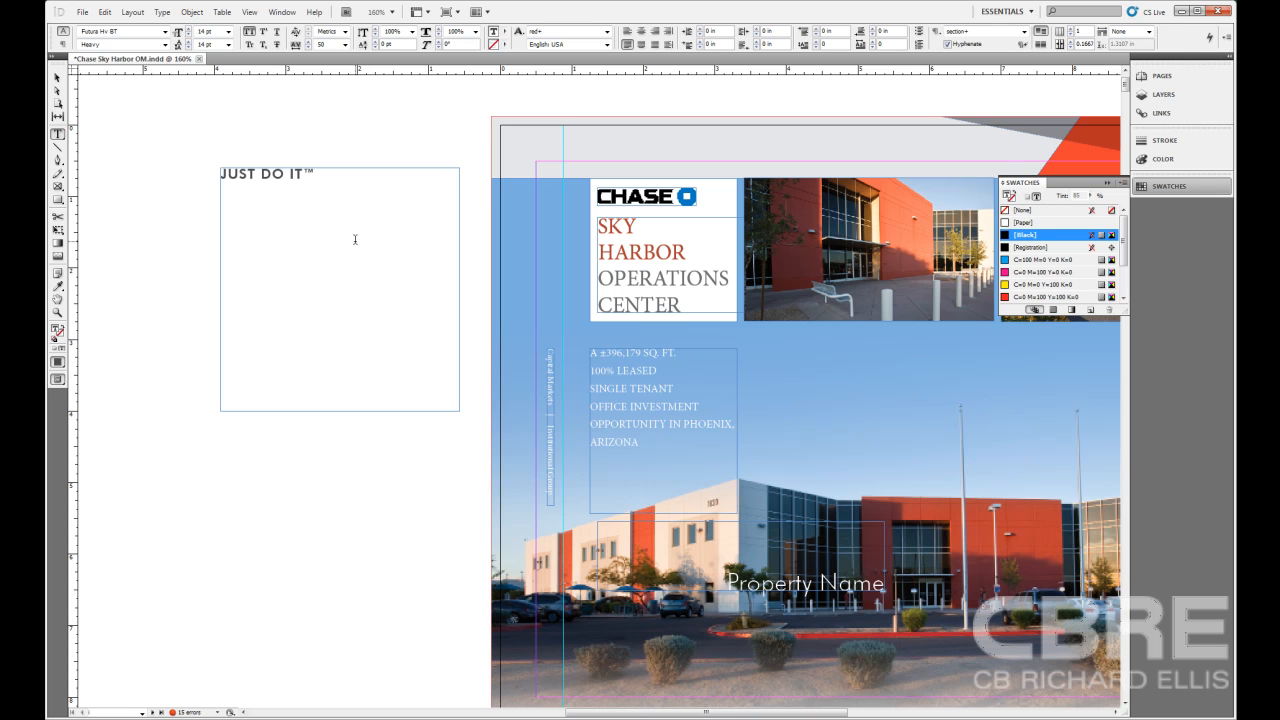
{"action": "right_click", "coordinate": [324, 182]}
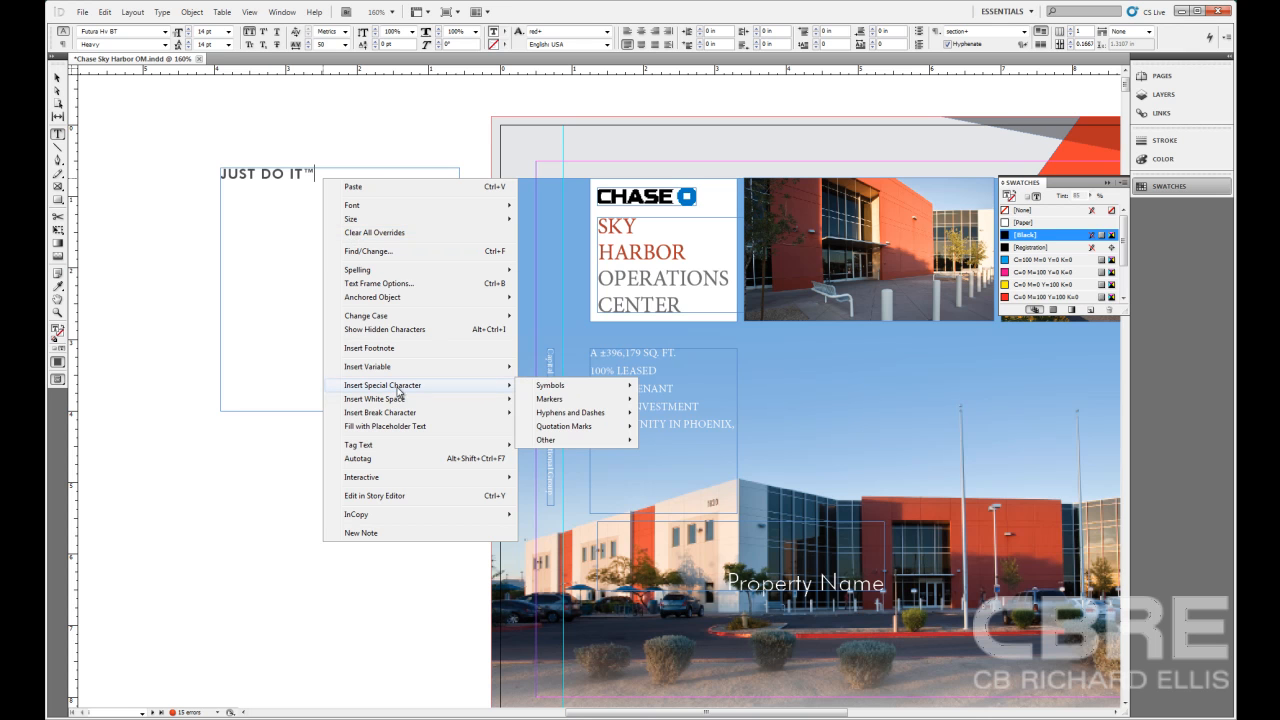
{"action": "mouse_move", "coordinate": [543, 390]}
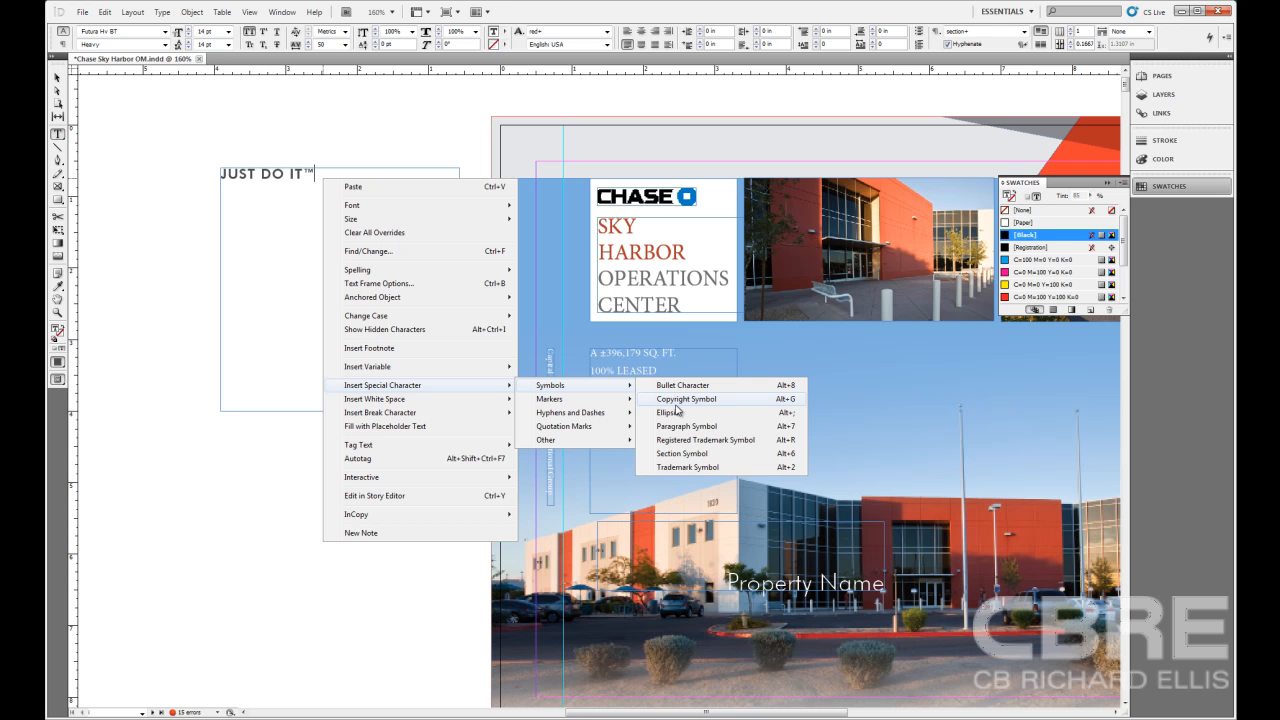
{"action": "right_click", "coordinate": [277, 262]}
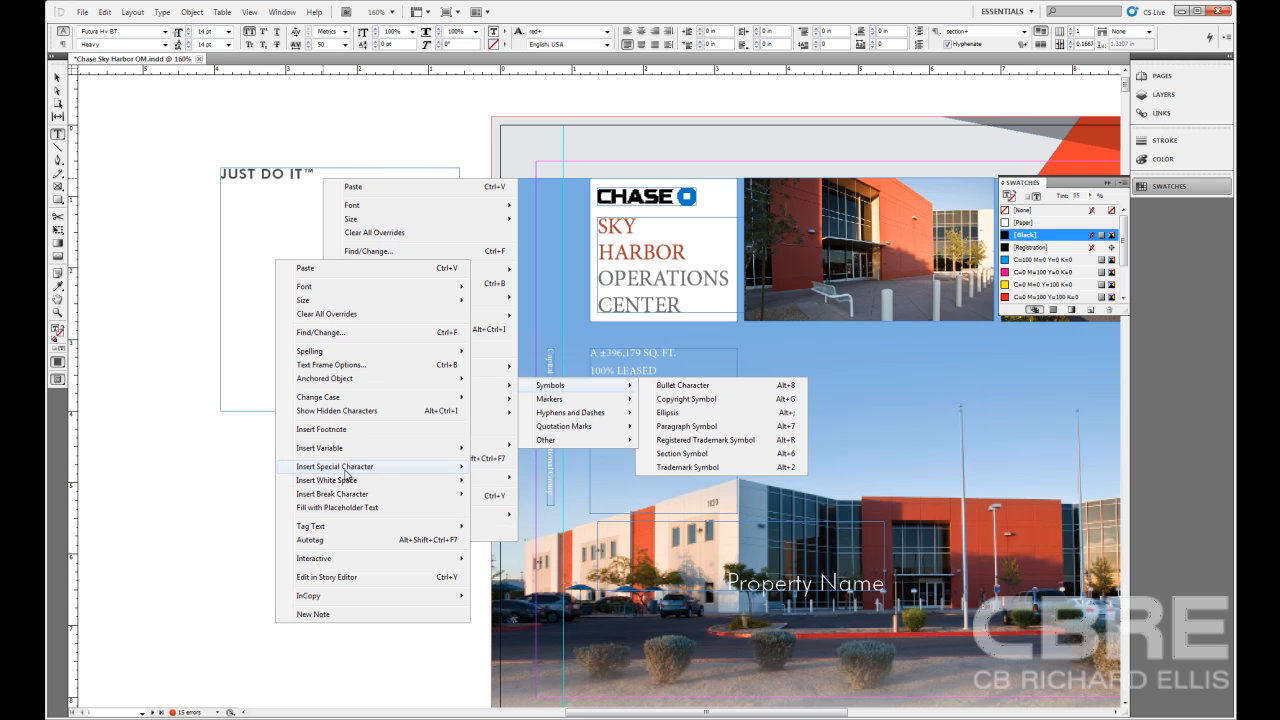
{"action": "left_click", "coordinate": [234, 315]}
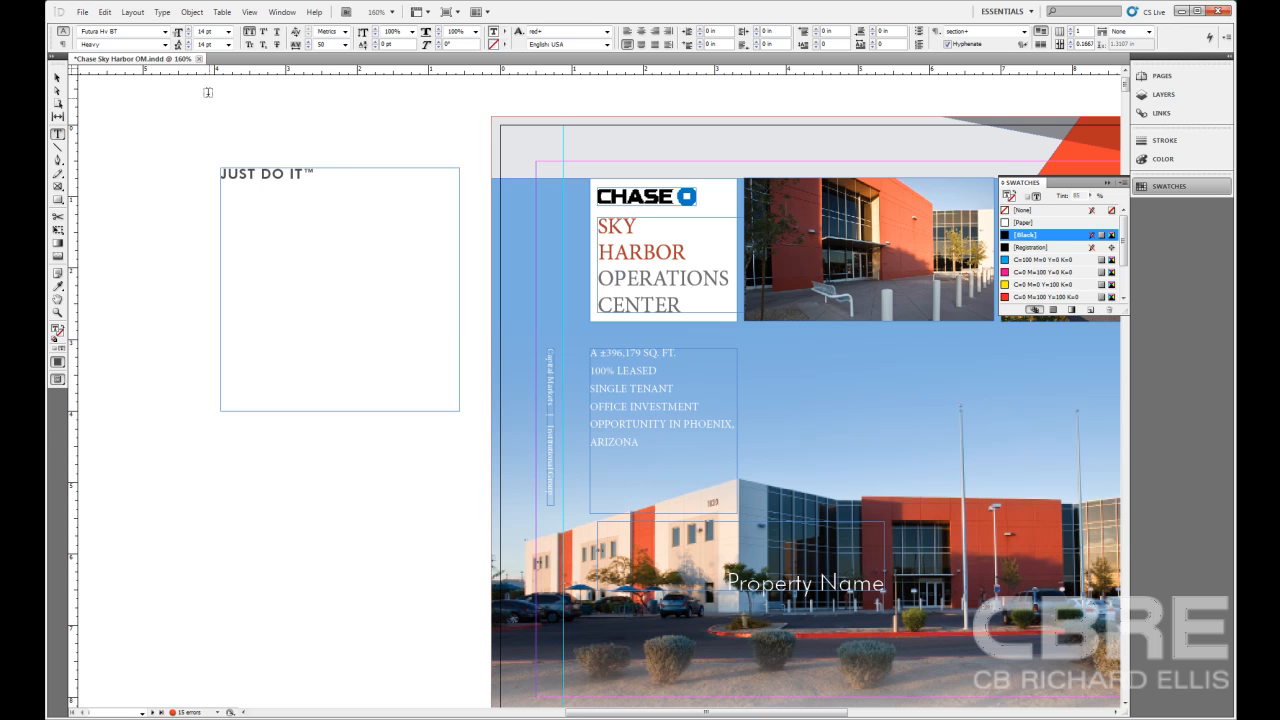
Display the Glyphs panel, enlarge it to show more characters and place it beside the text frame
{"action": "left_click", "coordinate": [161, 12]}
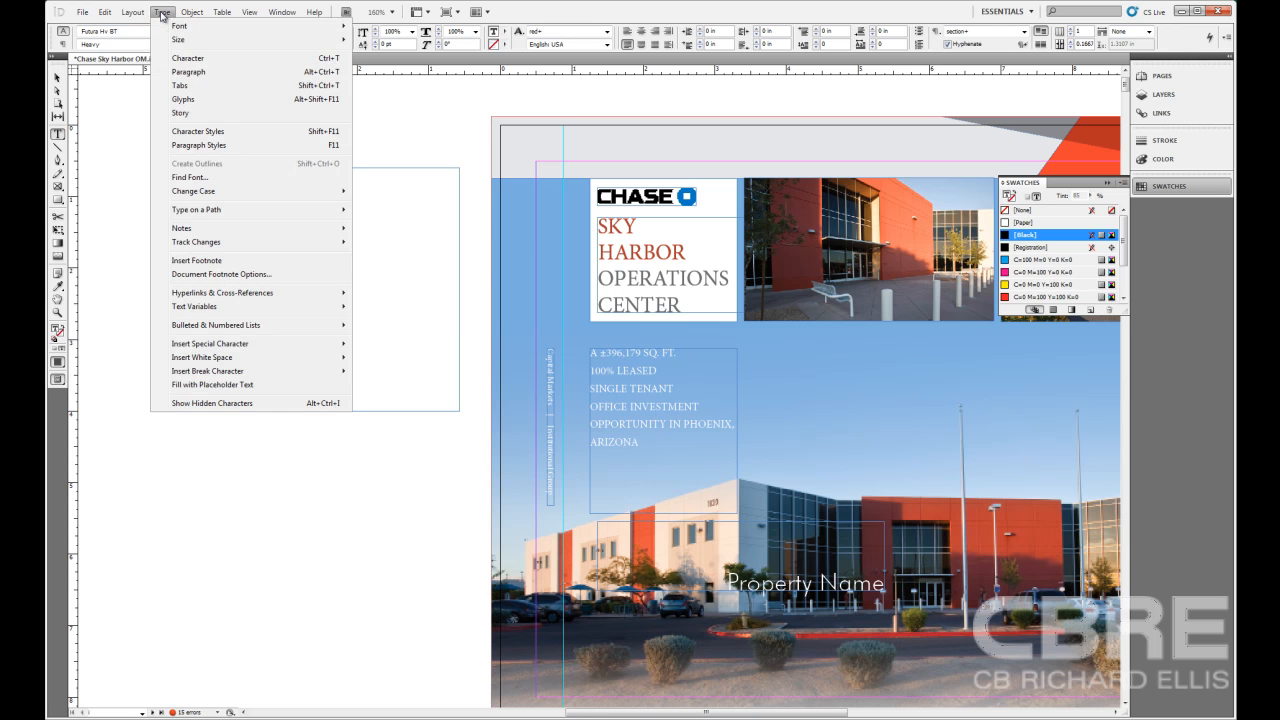
{"action": "left_click", "coordinate": [190, 99]}
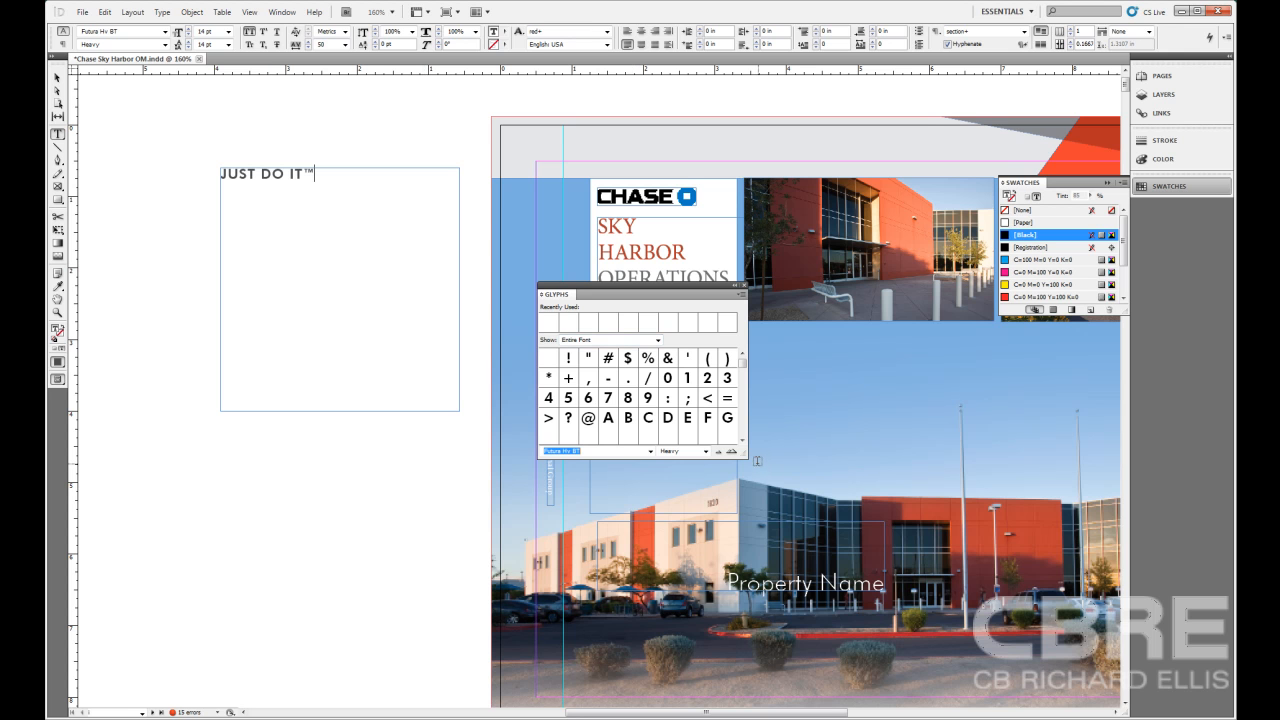
{"action": "left_click_drag", "start_coordinate": [757, 461], "coordinate": [866, 603]}
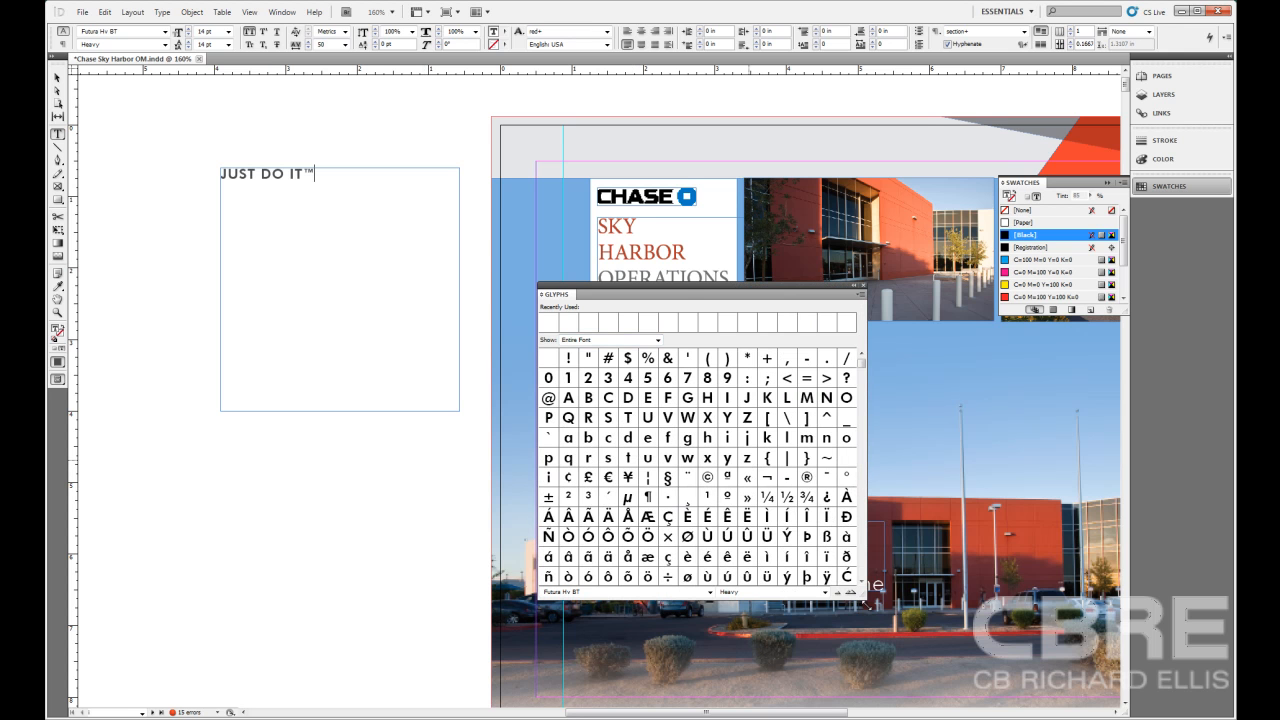
{"action": "left_click_drag", "start_coordinate": [667, 291], "coordinate": [614, 191]}
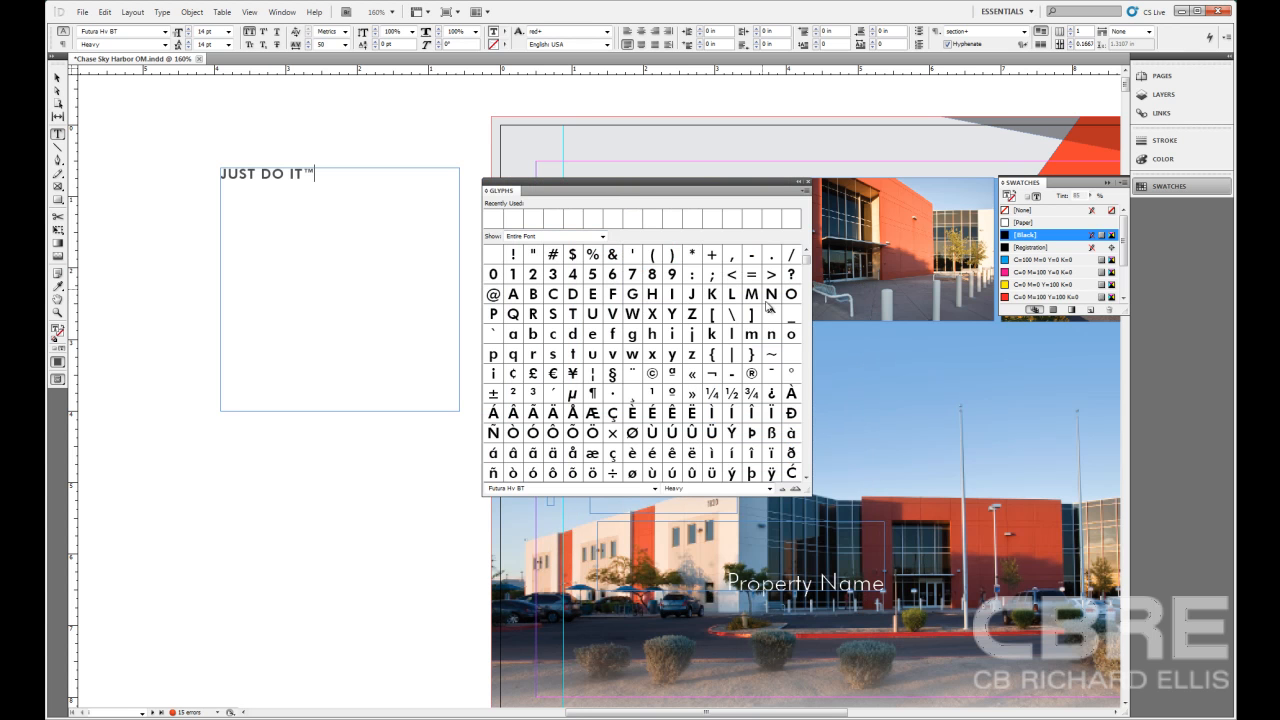
Insert the apple glyph from the end of the Futura Hv BT set after the trademark symbol
{"action": "left_click_drag", "start_coordinate": [808, 262], "coordinate": [816, 469]}
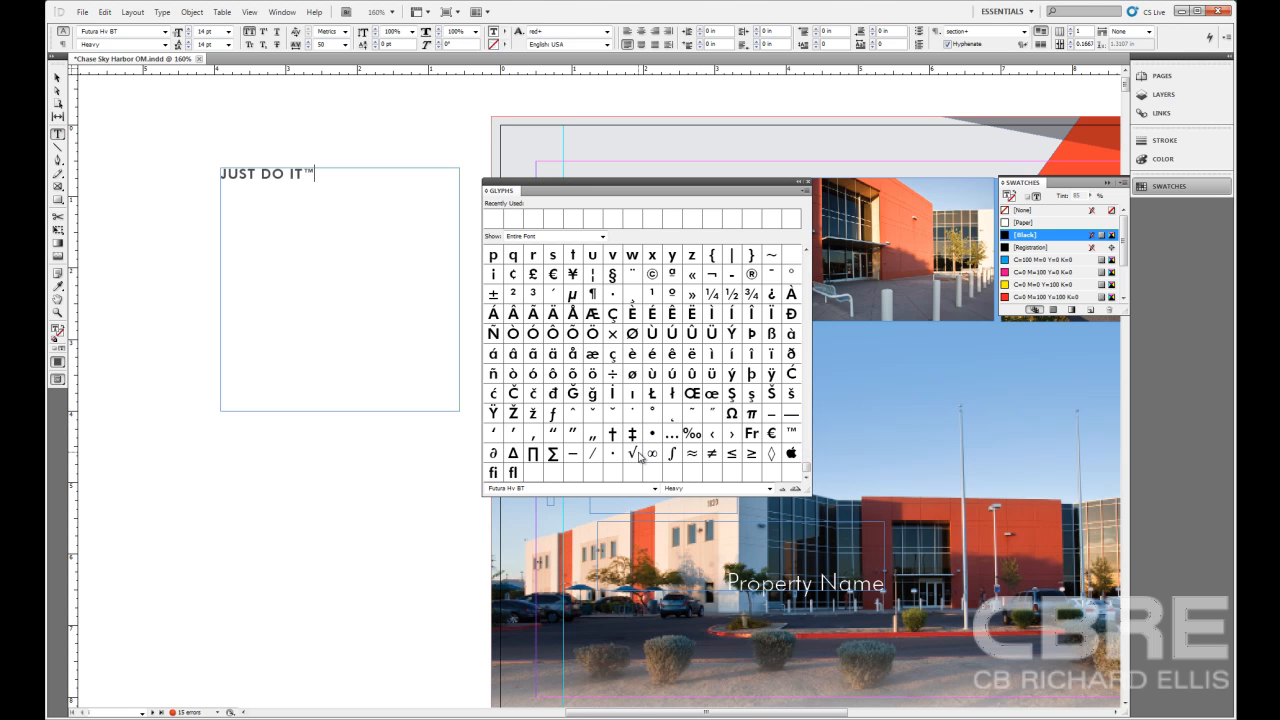
{"action": "left_click", "coordinate": [791, 456]}
{"action": "double_click", "coordinate": [792, 455]}
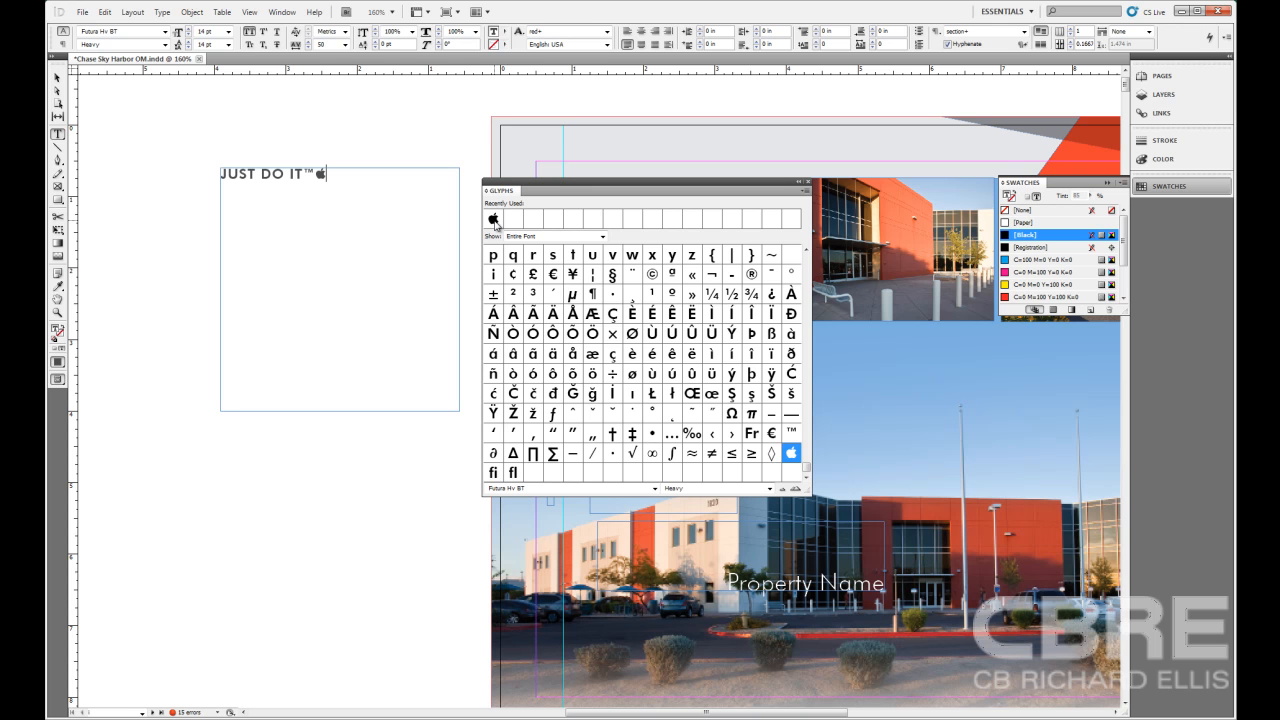
Filter the glyphs by Currency and by Math Symbols, and return to showing the Entire Font
{"action": "left_click", "coordinate": [603, 237]}
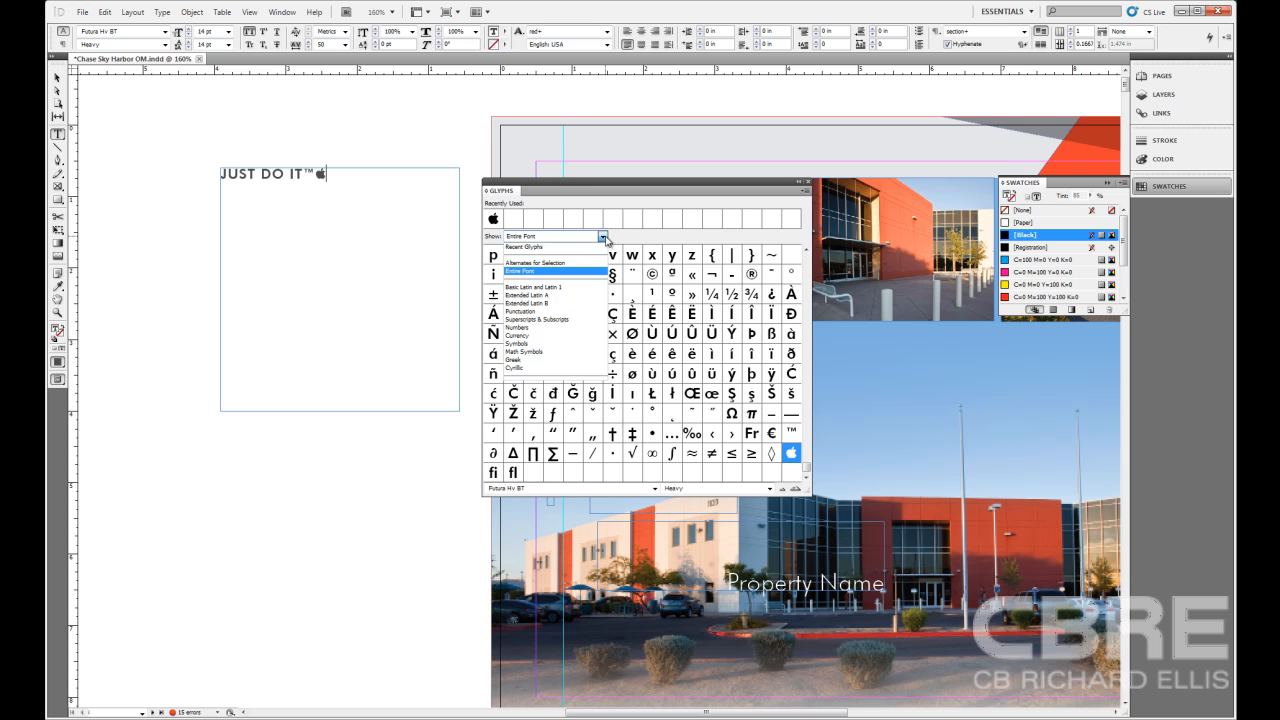
{"action": "left_click", "coordinate": [563, 338]}
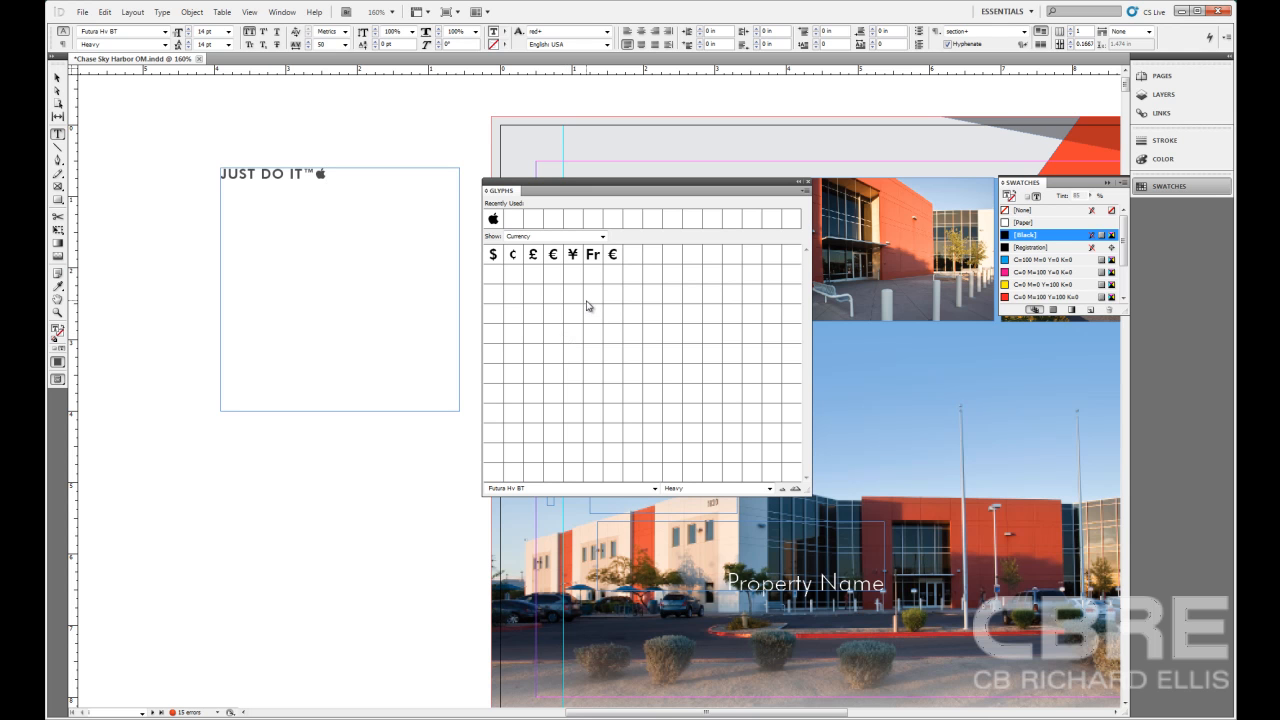
{"action": "left_click", "coordinate": [602, 237]}
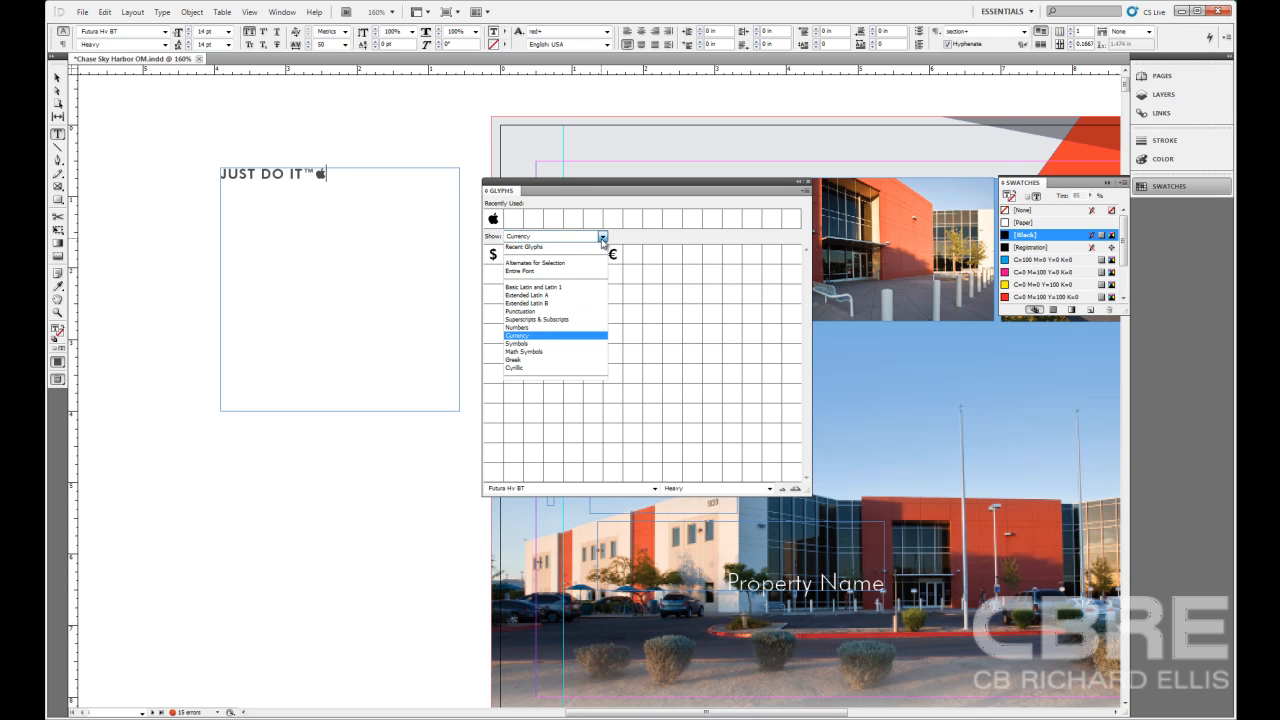
{"action": "left_click", "coordinate": [585, 351]}
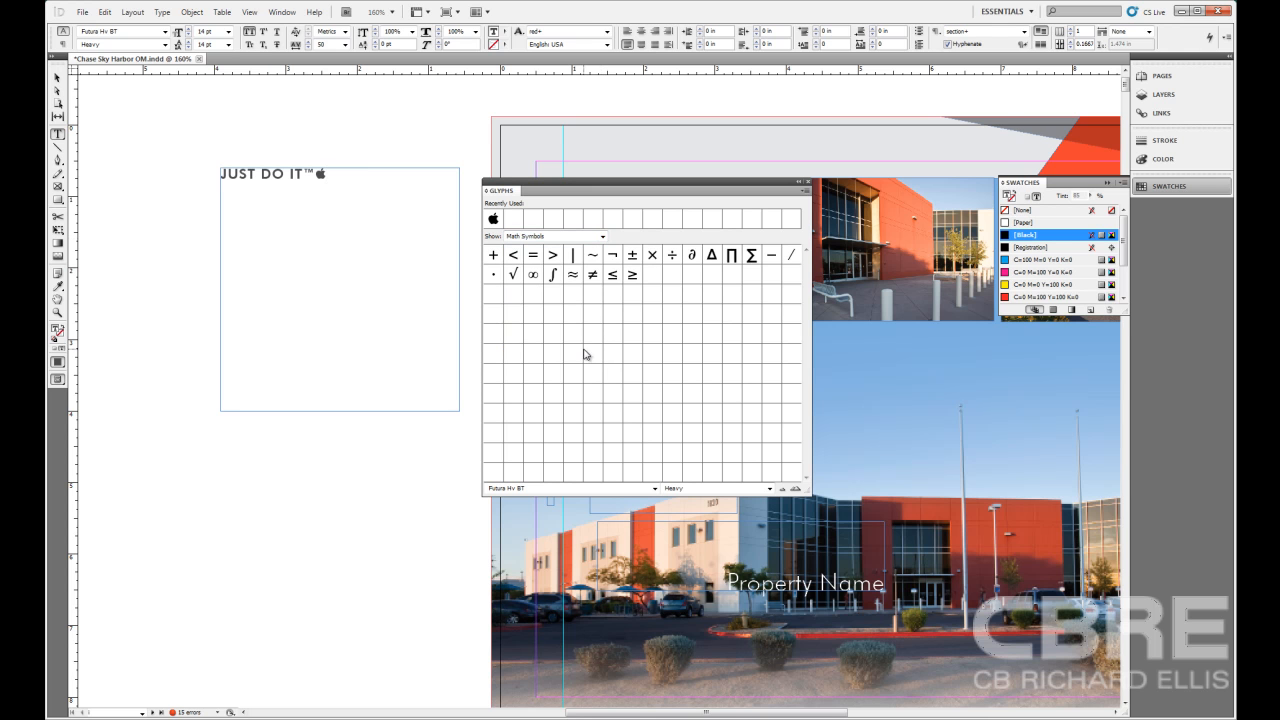
{"action": "left_click", "coordinate": [602, 237]}
{"action": "left_click", "coordinate": [595, 272]}
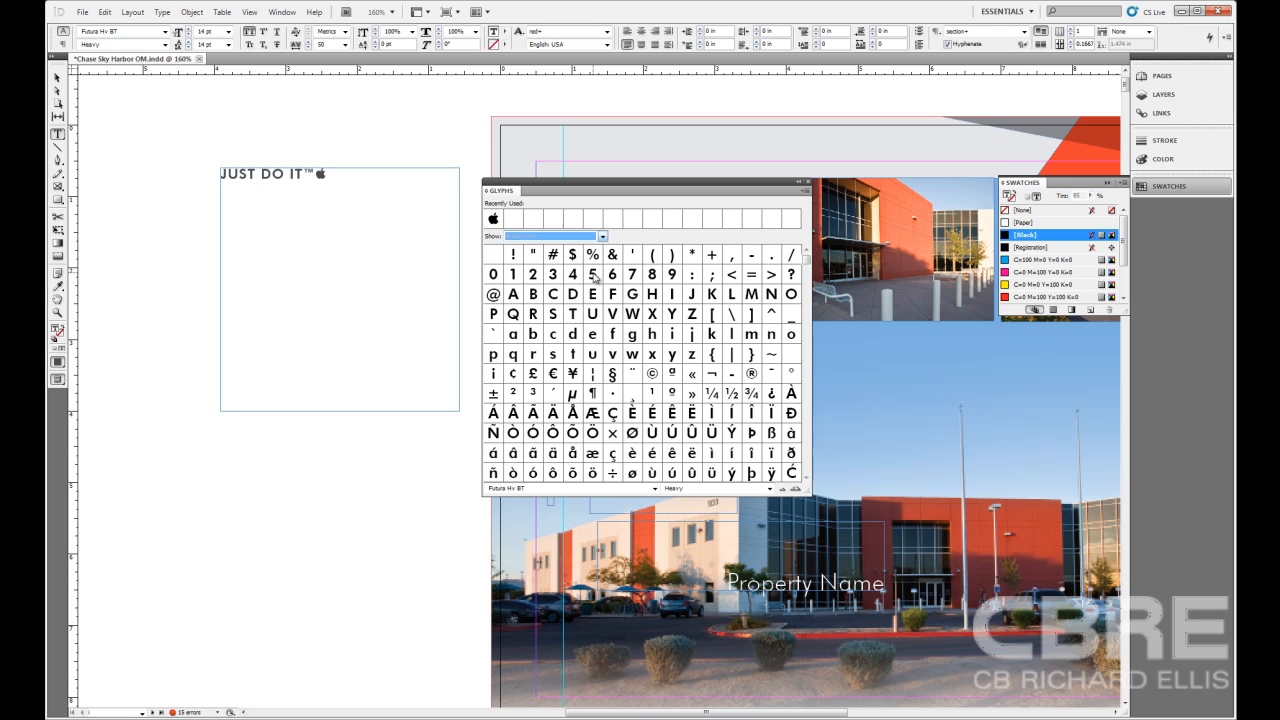
{"action": "mouse_move", "coordinate": [808, 264]}
{"action": "left_mouse_down"}
{"action": "mouse_move", "coordinate": [809, 466]}
{"action": "mouse_move", "coordinate": [791, 261]}
{"action": "left_mouse_up"}
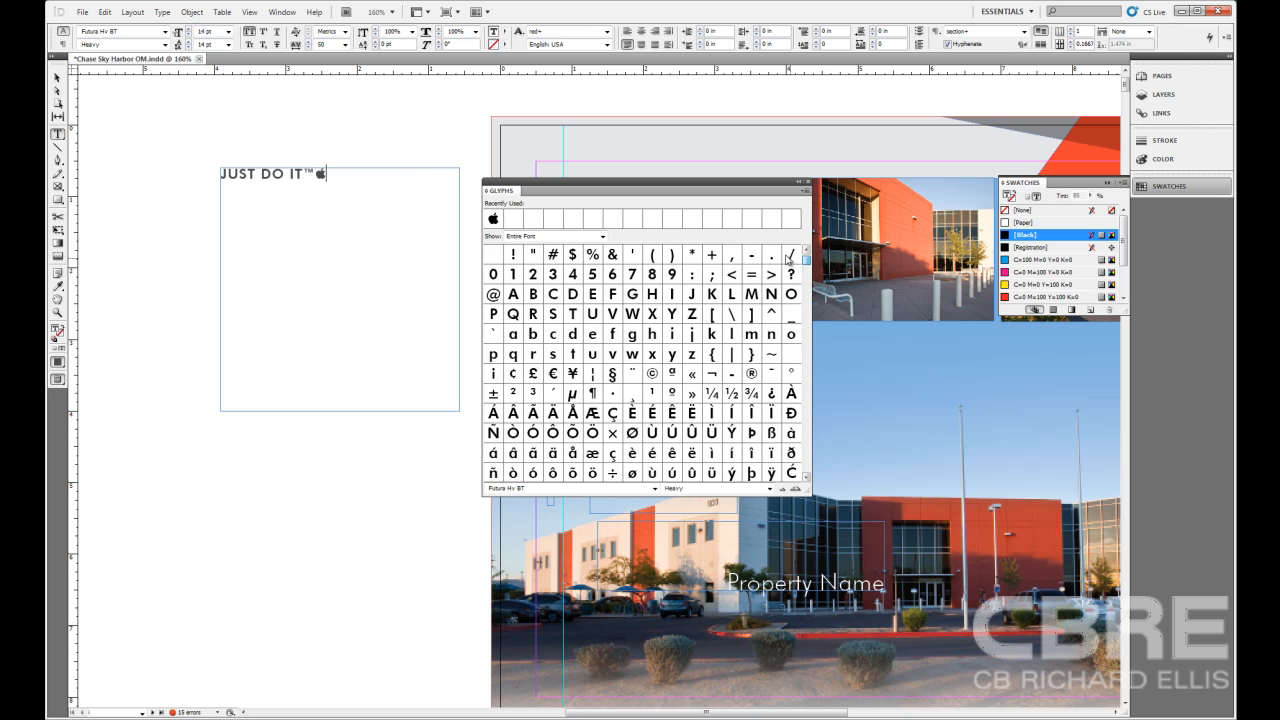
{"action": "left_click", "coordinate": [603, 237]}
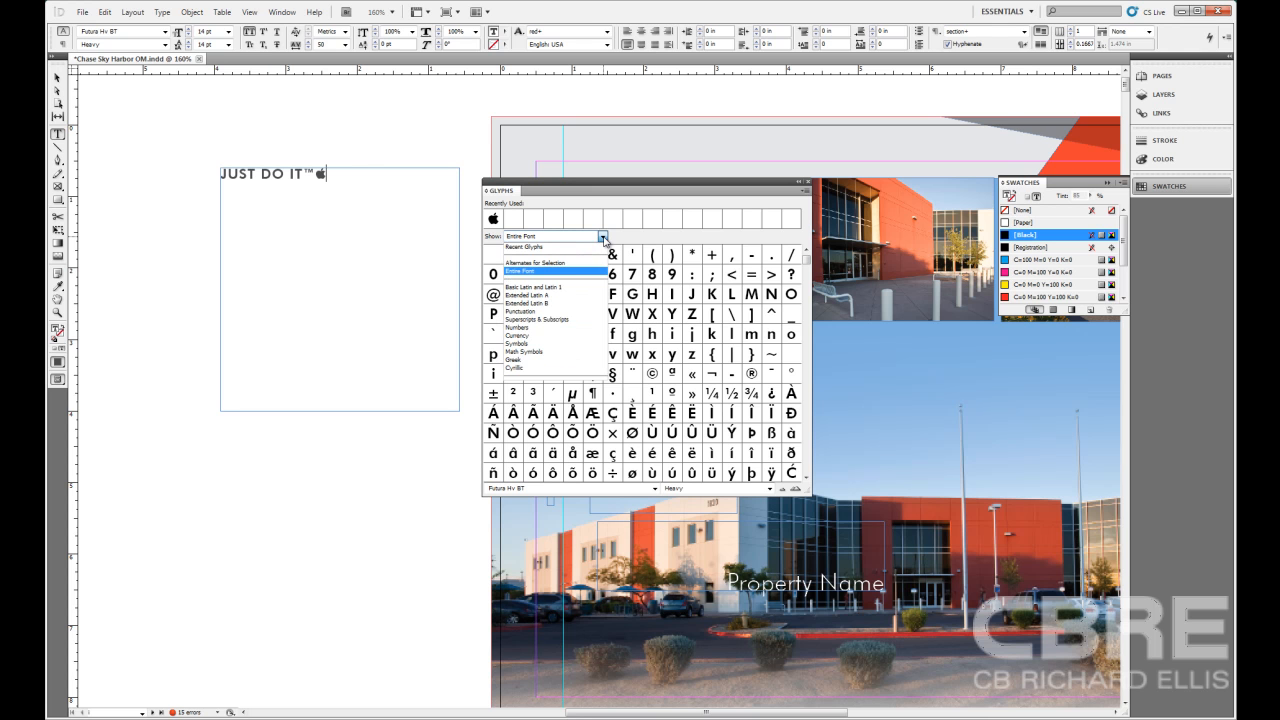
{"action": "left_click", "coordinate": [610, 250]}
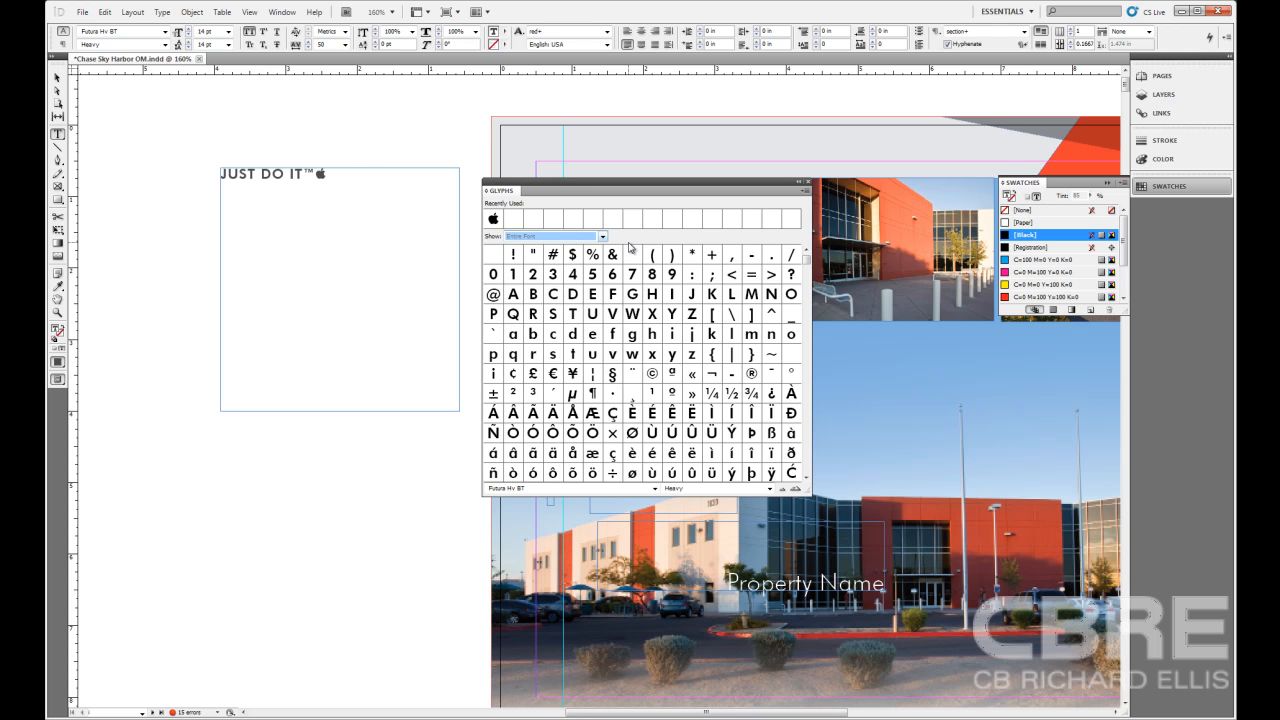
Set the font at the text cursor to Wingdings
{"action": "left_click", "coordinate": [165, 33]}
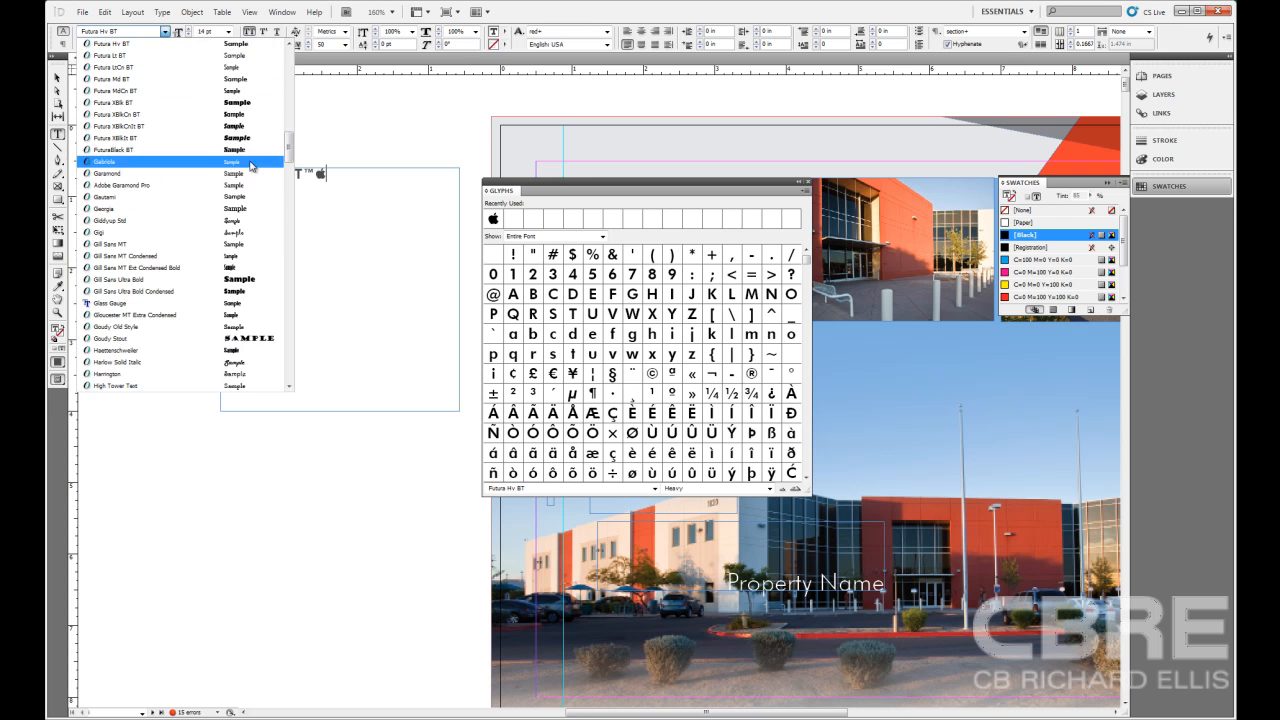
{"action": "left_click_drag", "start_coordinate": [290, 145], "coordinate": [284, 266]}
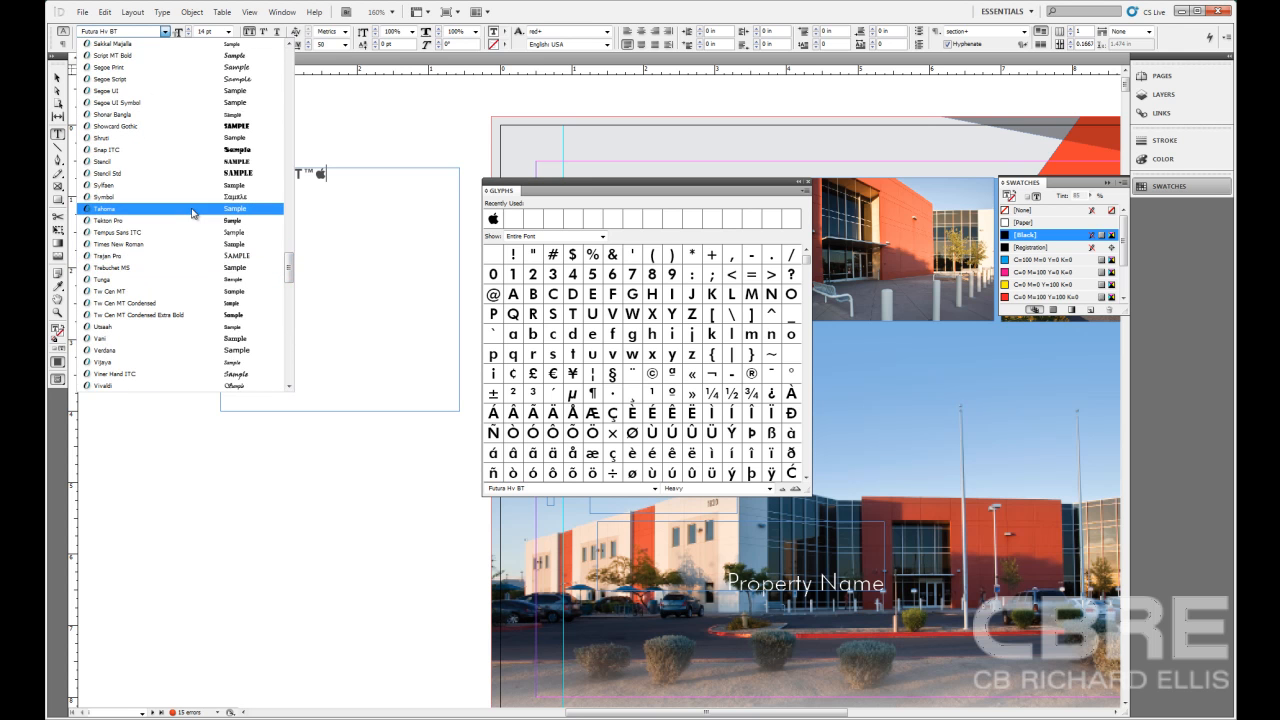
{"action": "type", "text": "wi"}
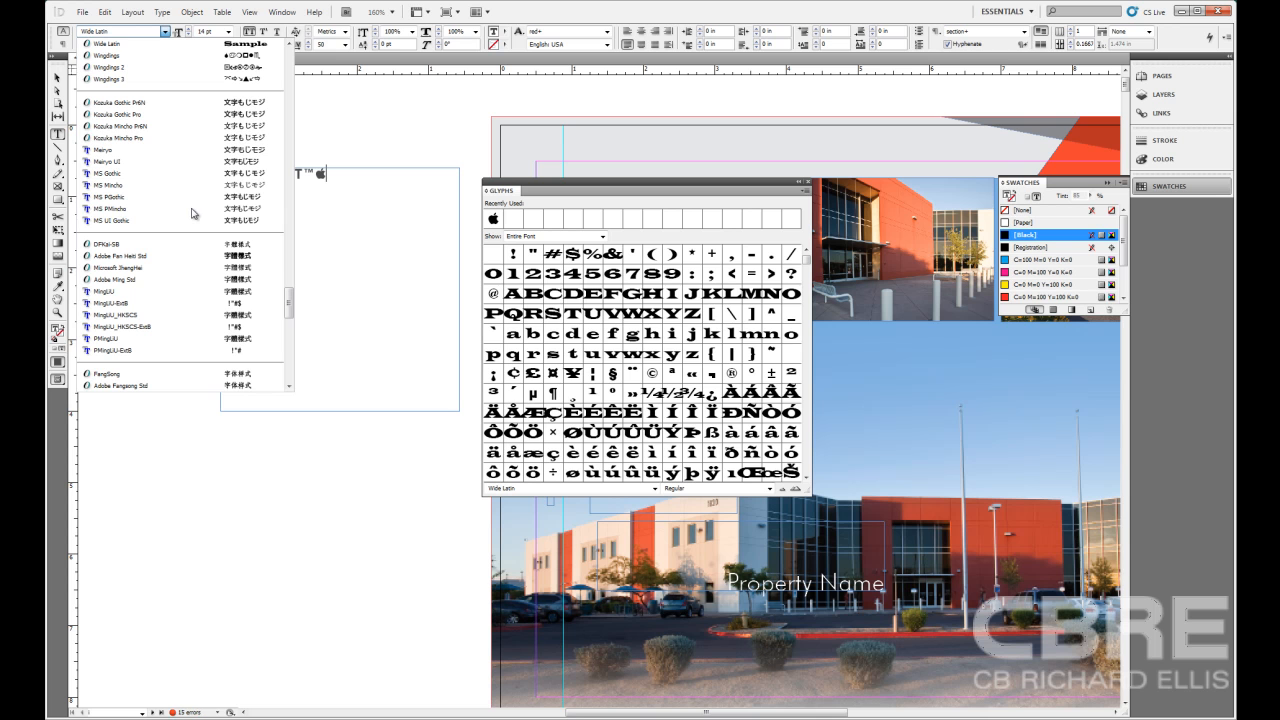
{"action": "left_click", "coordinate": [167, 58]}
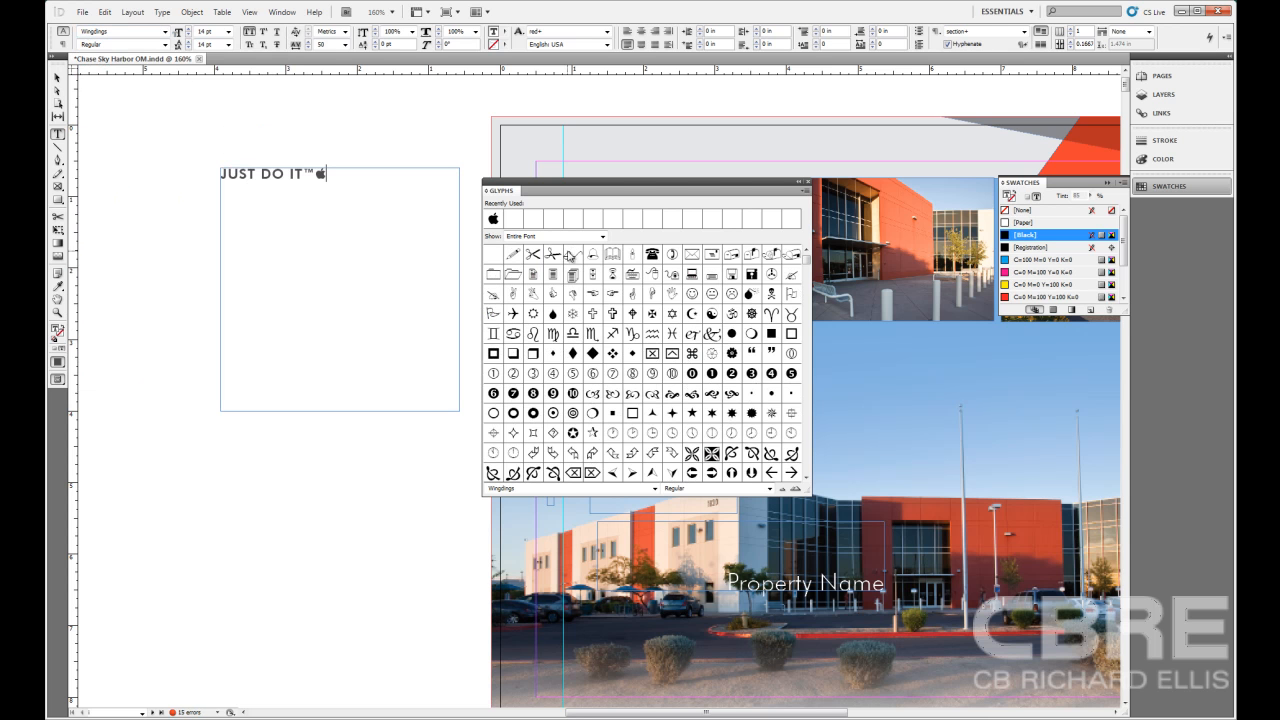
Filter the Wingdings glyphs by Symbols, Math Symbols, Greek and Numbers, and return to showing the Entire Font
{"action": "left_click", "coordinate": [602, 236]}
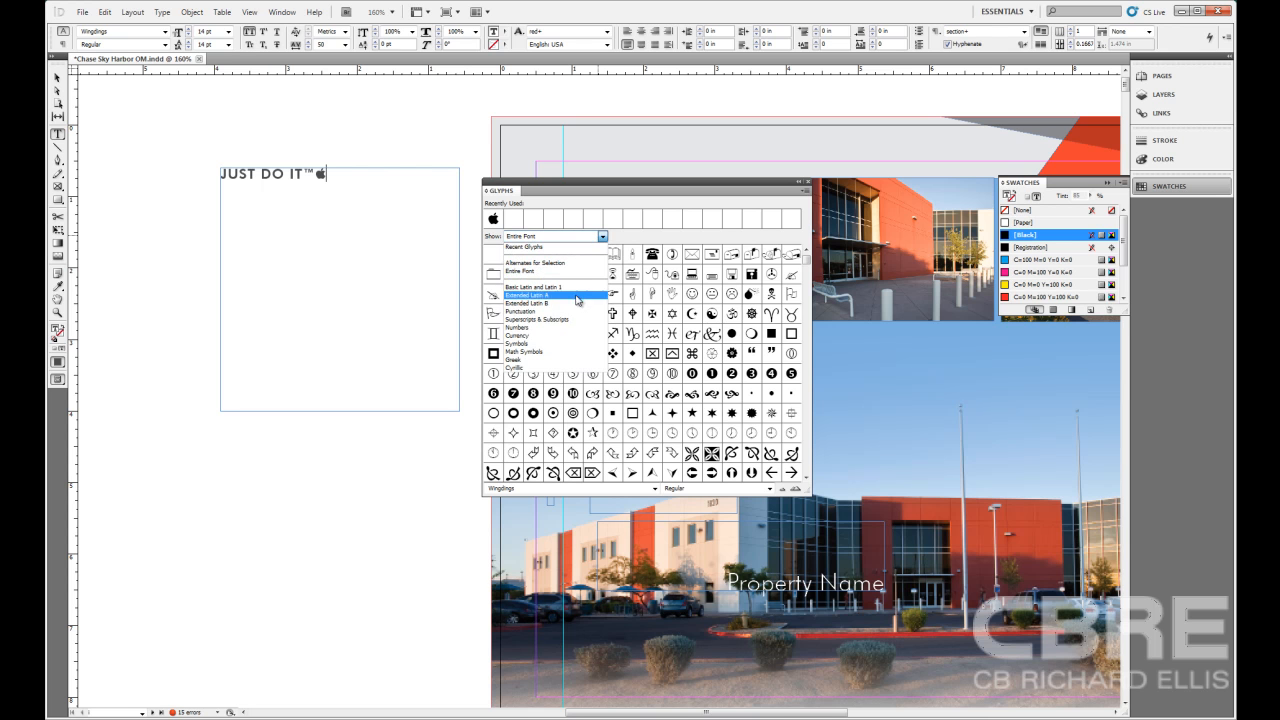
{"action": "left_click", "coordinate": [565, 347]}
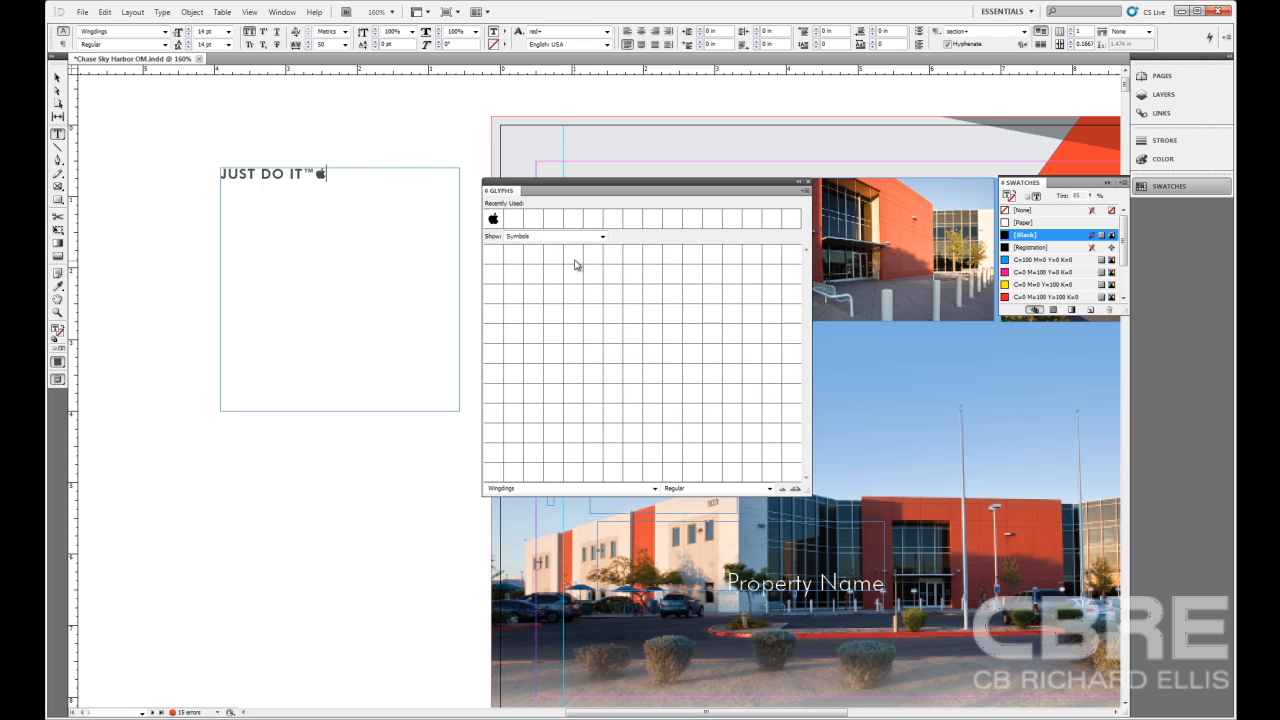
{"action": "left_click", "coordinate": [602, 236]}
{"action": "left_click", "coordinate": [565, 351]}
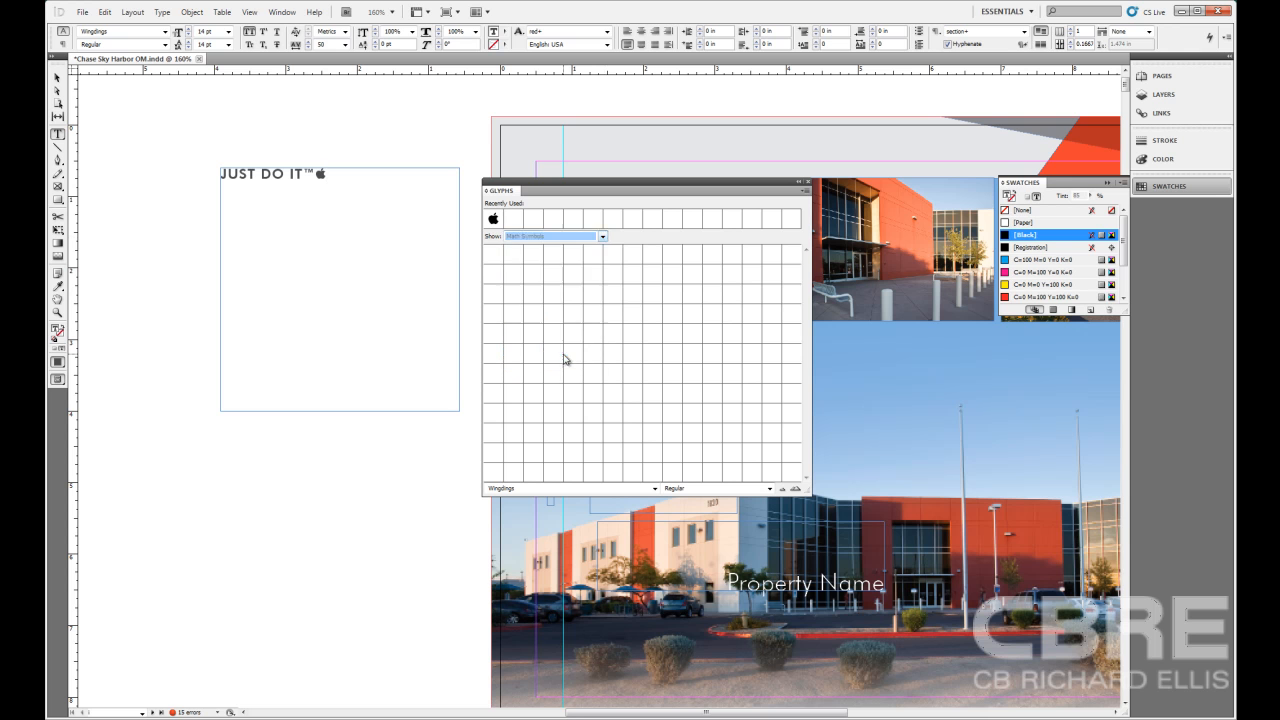
{"action": "left_click", "coordinate": [603, 237]}
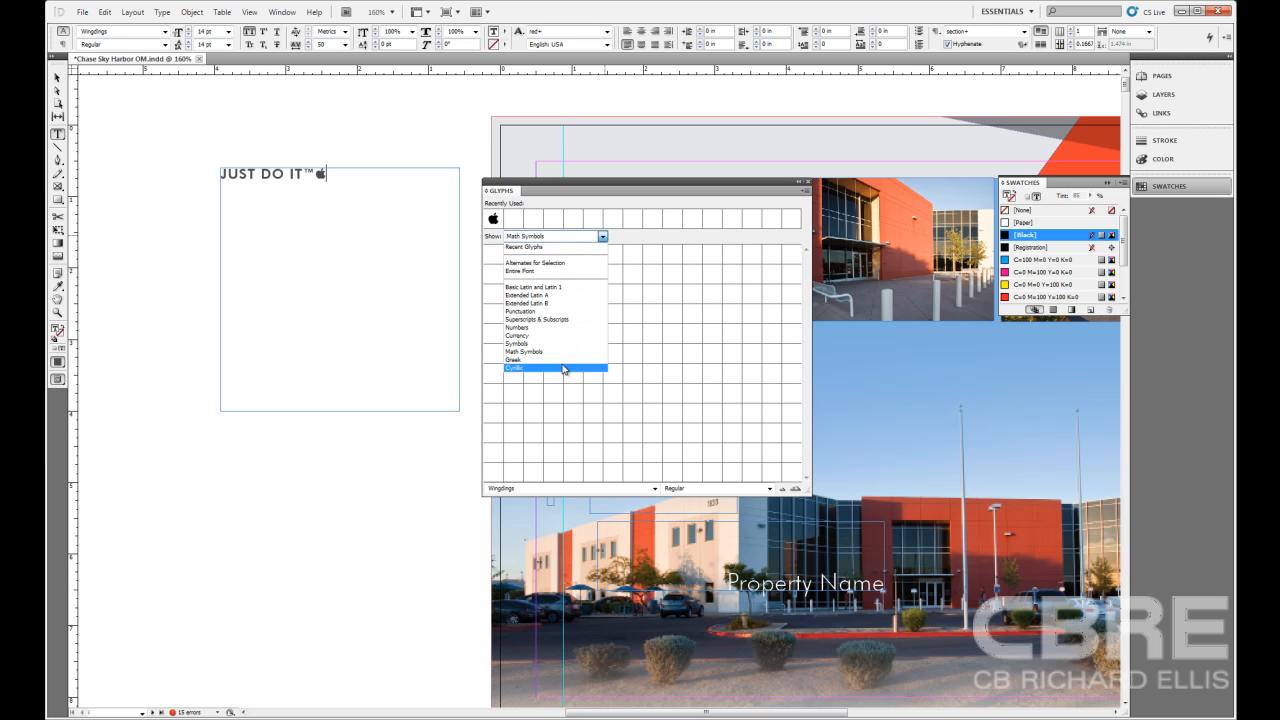
{"action": "left_click", "coordinate": [566, 358]}
{"action": "left_click", "coordinate": [602, 236]}
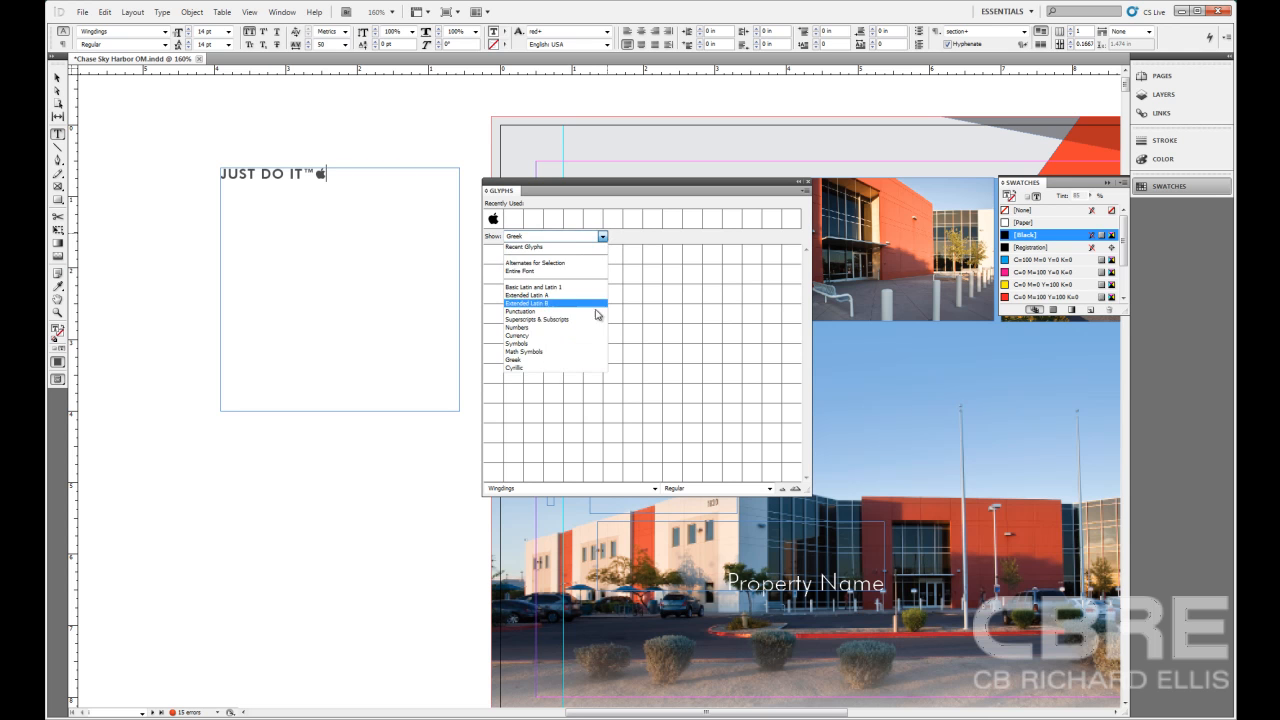
{"action": "left_click", "coordinate": [580, 331]}
{"action": "left_click", "coordinate": [603, 236]}
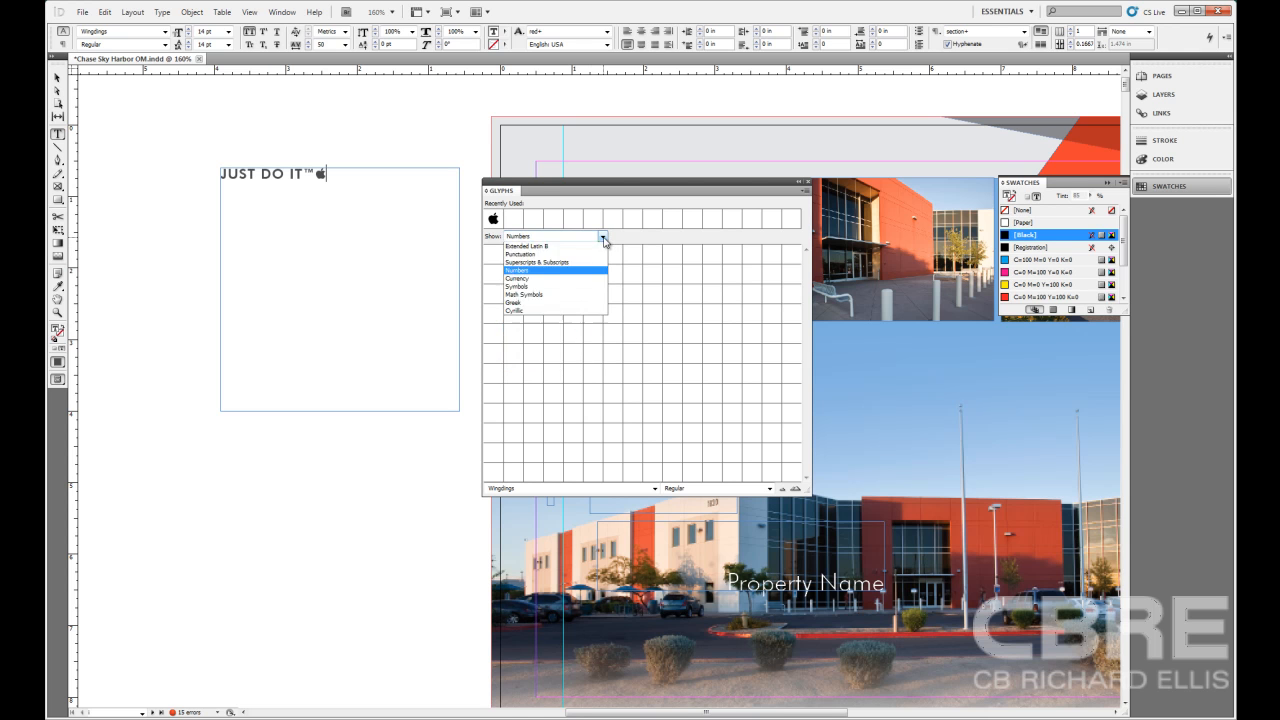
{"action": "left_click", "coordinate": [584, 301]}
{"action": "left_click", "coordinate": [601, 238]}
{"action": "left_click", "coordinate": [583, 271]}
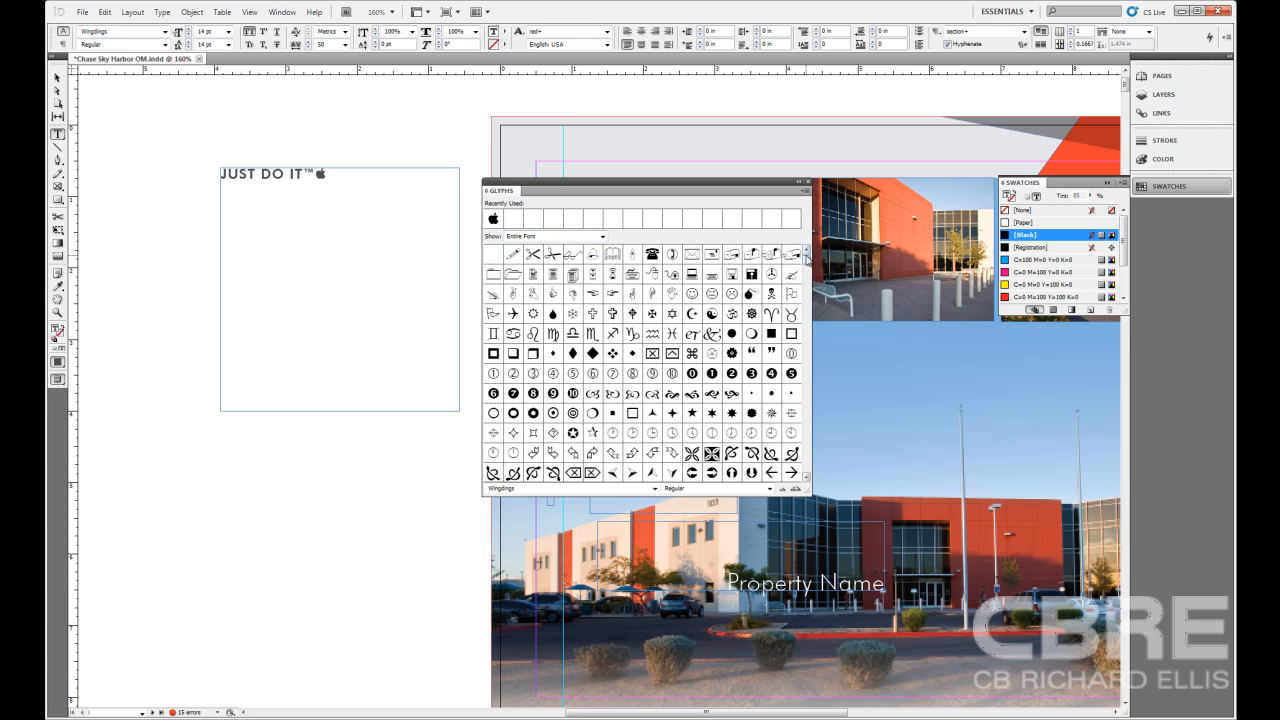
Insert the Wingdings smiley face glyph after the apple in the text frame
{"action": "mouse_move", "coordinate": [807, 262]}
{"action": "left_mouse_down"}
{"action": "mouse_move", "coordinate": [814, 476]}
{"action": "mouse_move", "coordinate": [810, 258]}
{"action": "left_mouse_up"}
{"action": "double_click", "coordinate": [692, 294]}
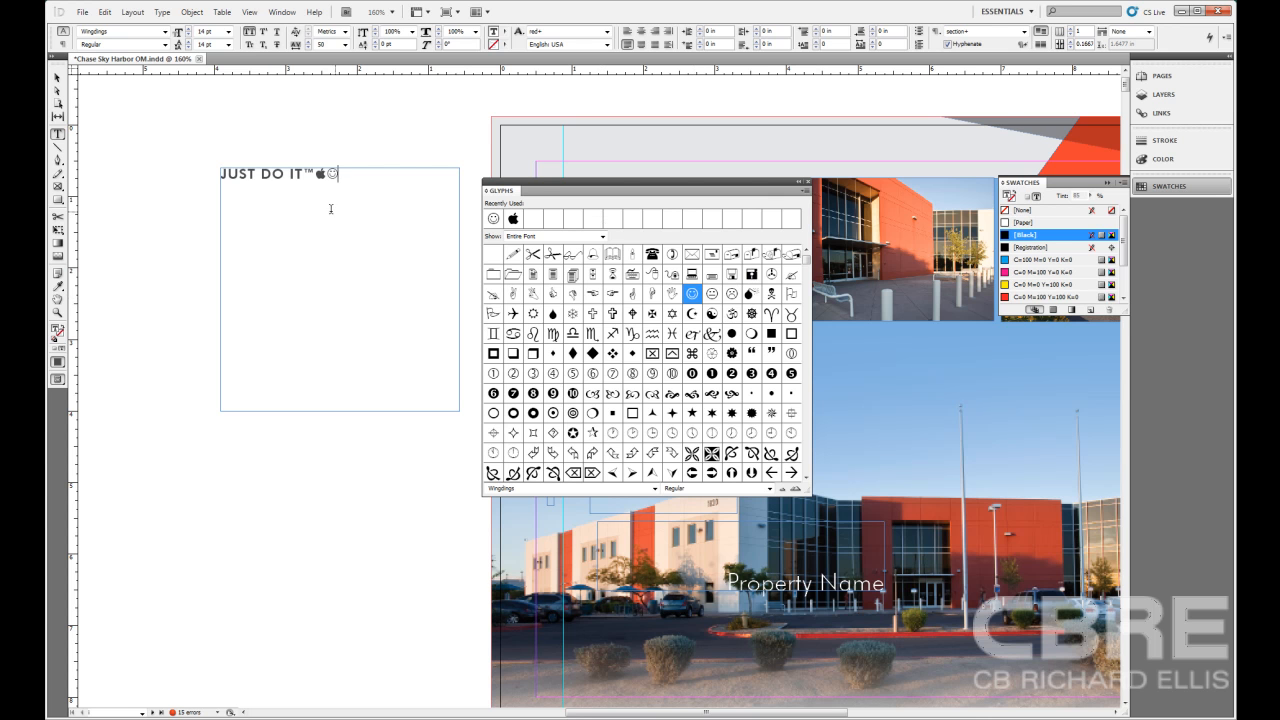
Delete the smiley and apple glyphs from the text and reinsert the apple from the recently used glyphs
{"action": "key", "text": "BackSpace"}
{"action": "key", "text": "BackSpace"}
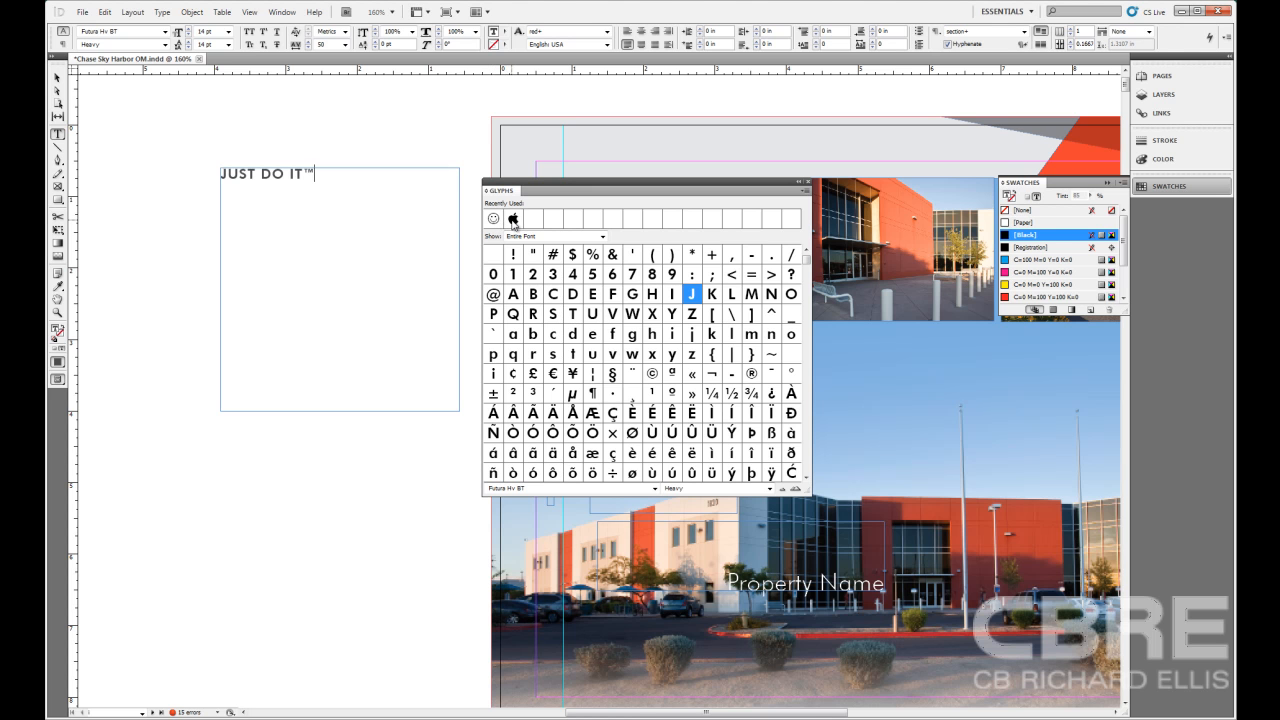
{"action": "double_click", "coordinate": [513, 221]}
Switch the font to Futura XBlkCnIt BT and after that to Impact, and close the Glyphs panel
{"action": "left_click", "coordinate": [165, 32]}
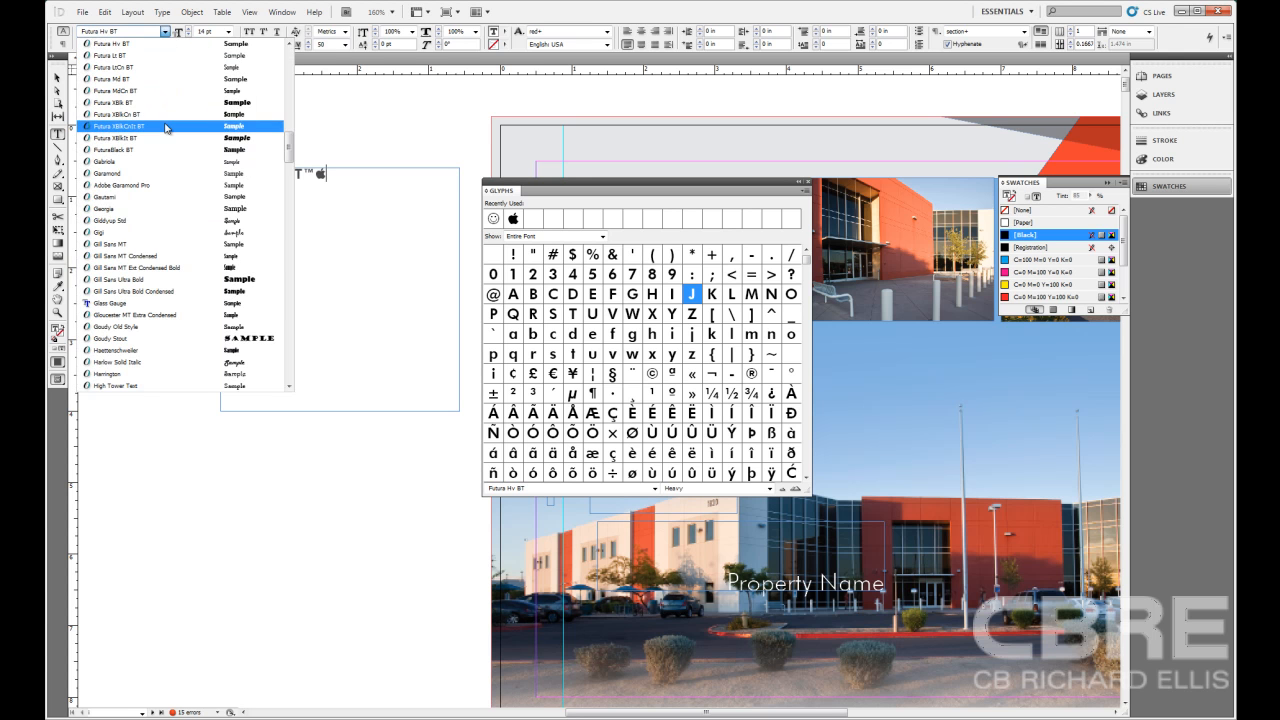
{"action": "left_click", "coordinate": [165, 127]}
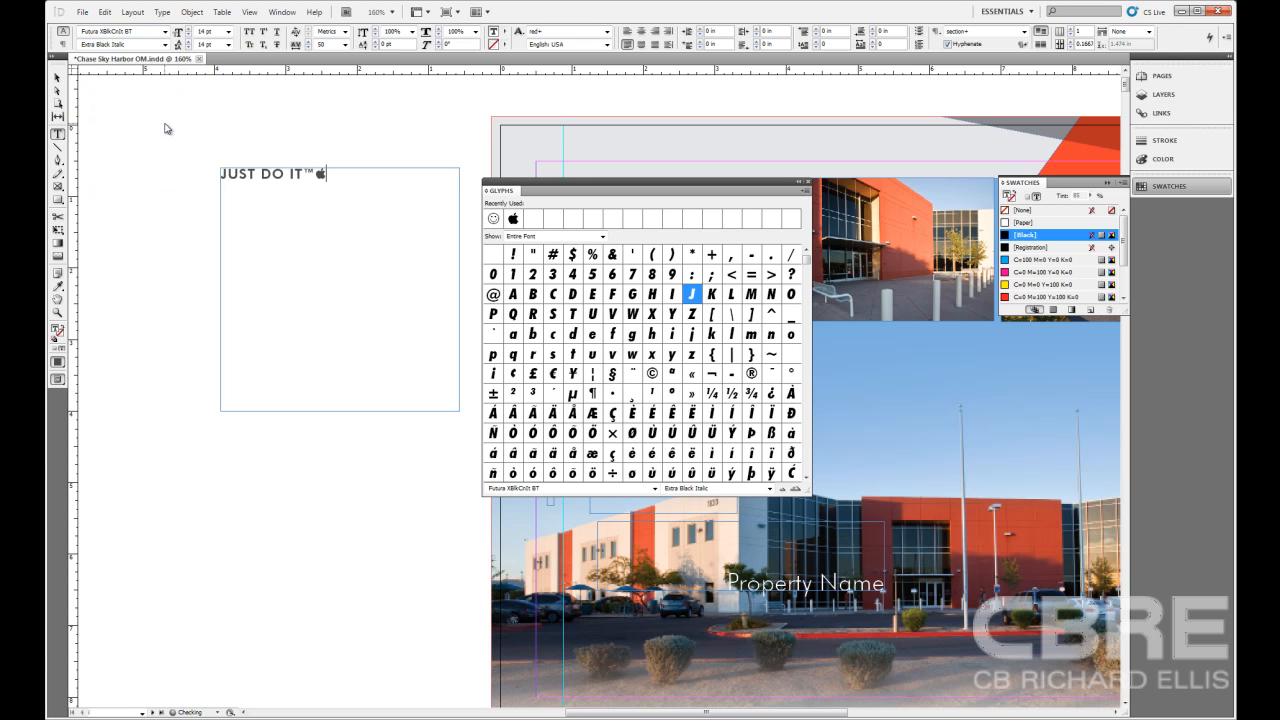
{"action": "left_click", "coordinate": [165, 33]}
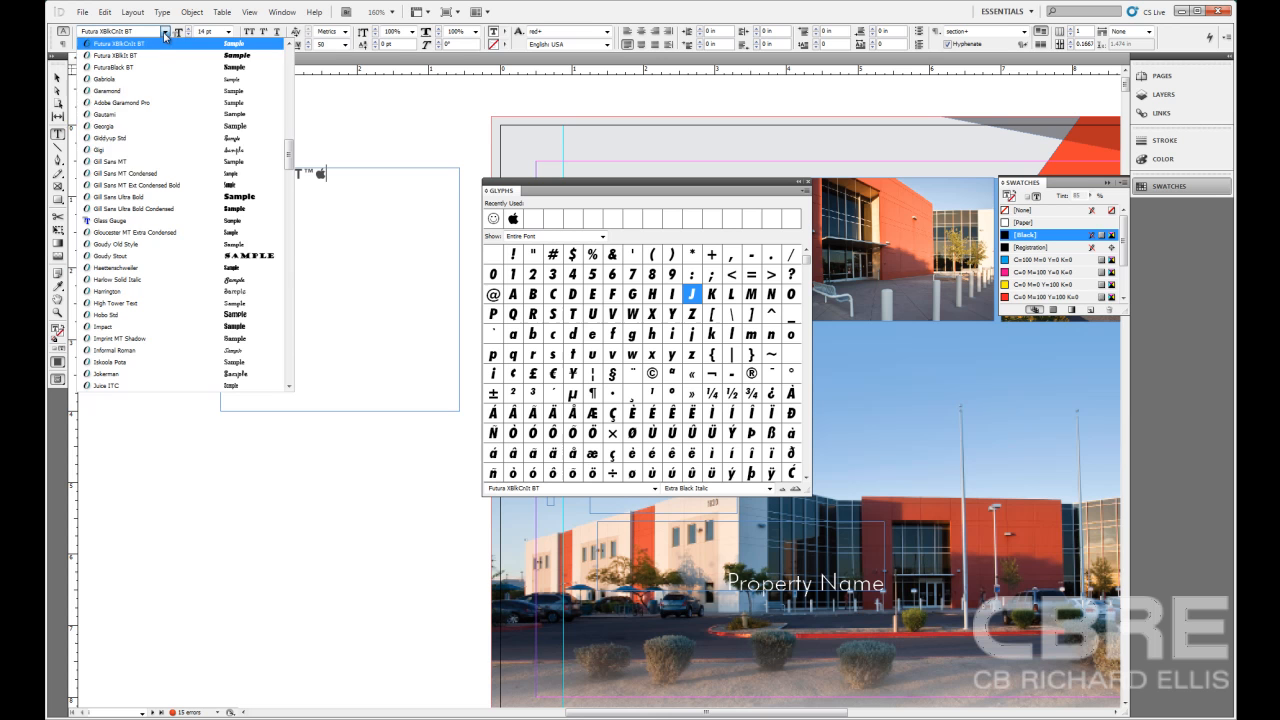
{"action": "left_click", "coordinate": [184, 324]}
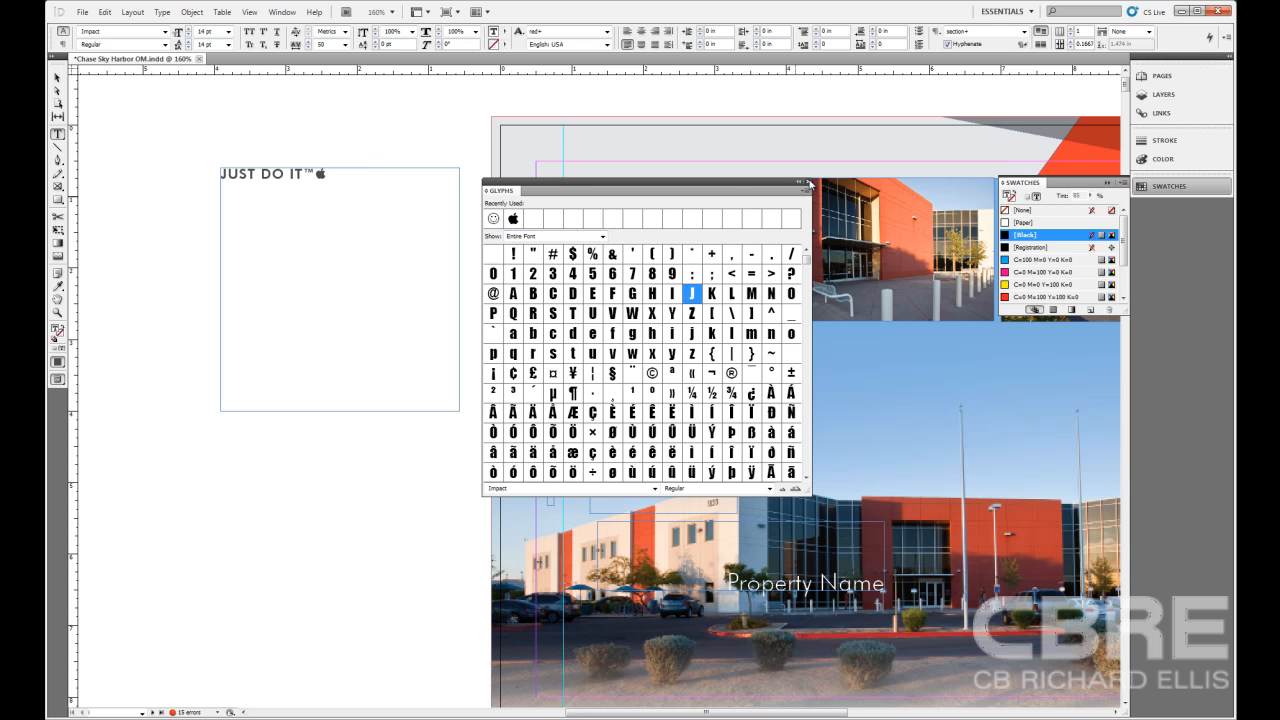
{"action": "left_click", "coordinate": [808, 182]}
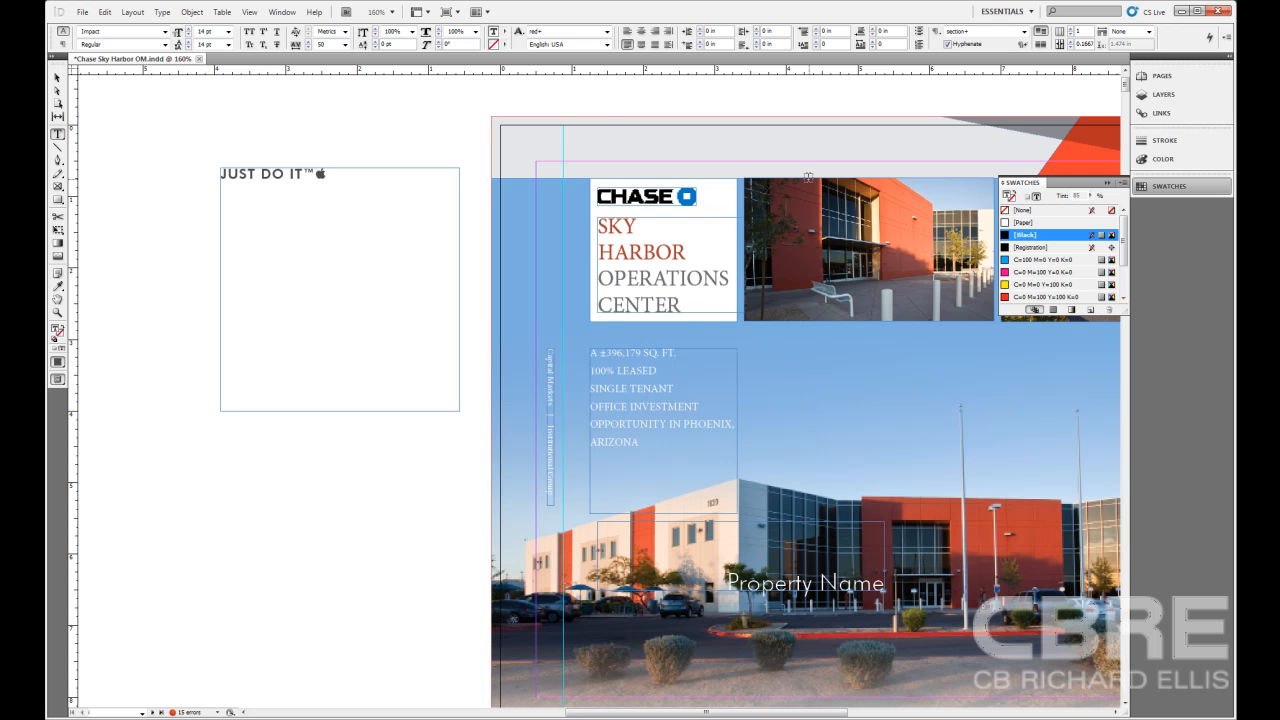
{"action": "left_click", "coordinate": [284, 12]}
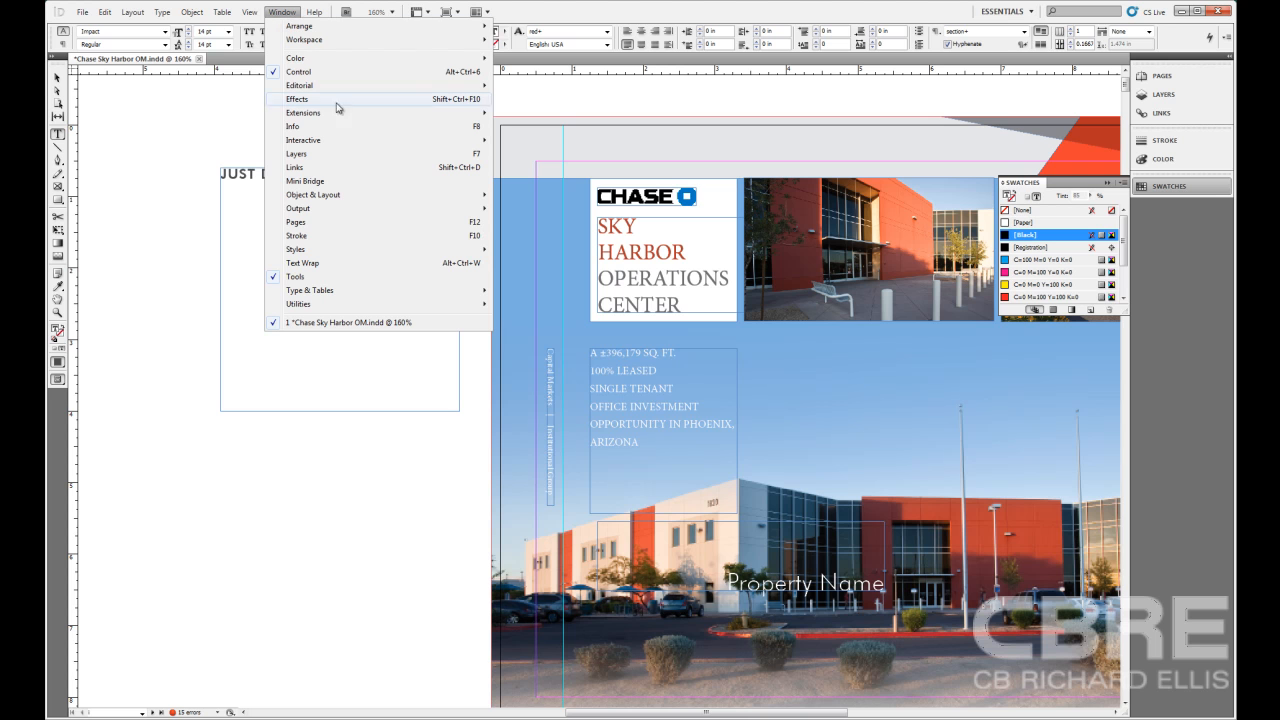
{"action": "mouse_move", "coordinate": [362, 316]}
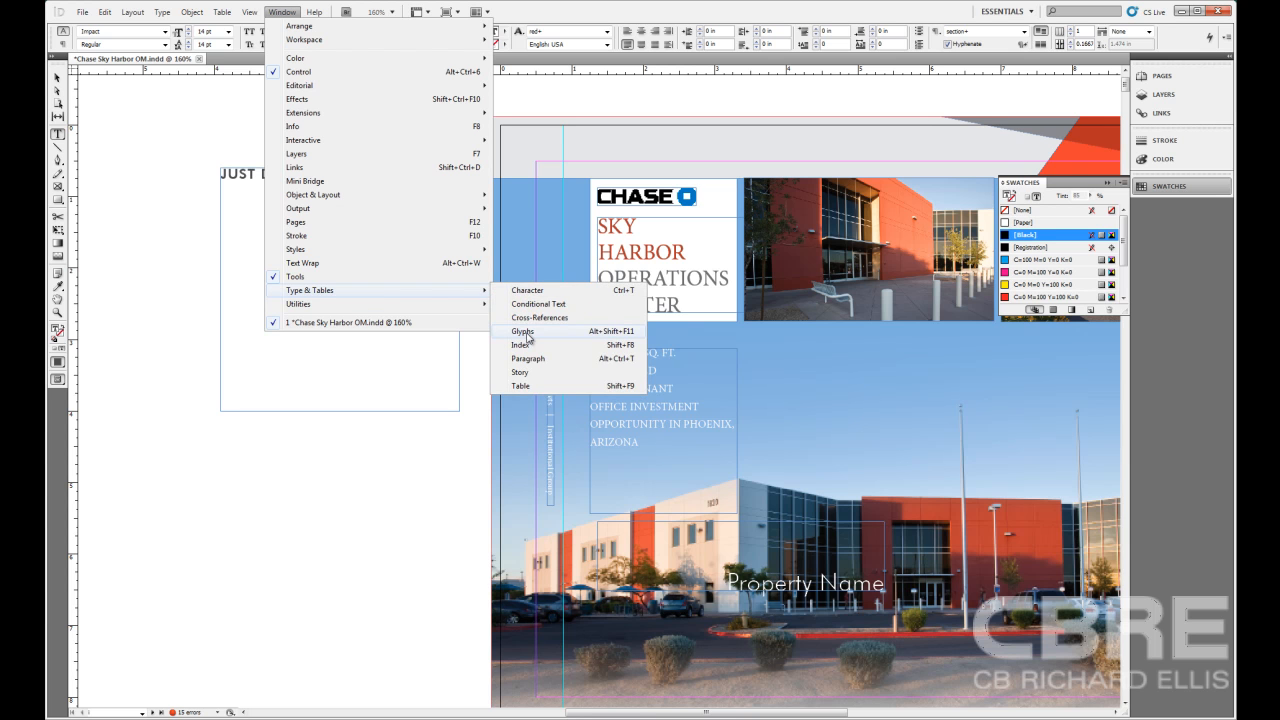
{"action": "left_click", "coordinate": [421, 375]}
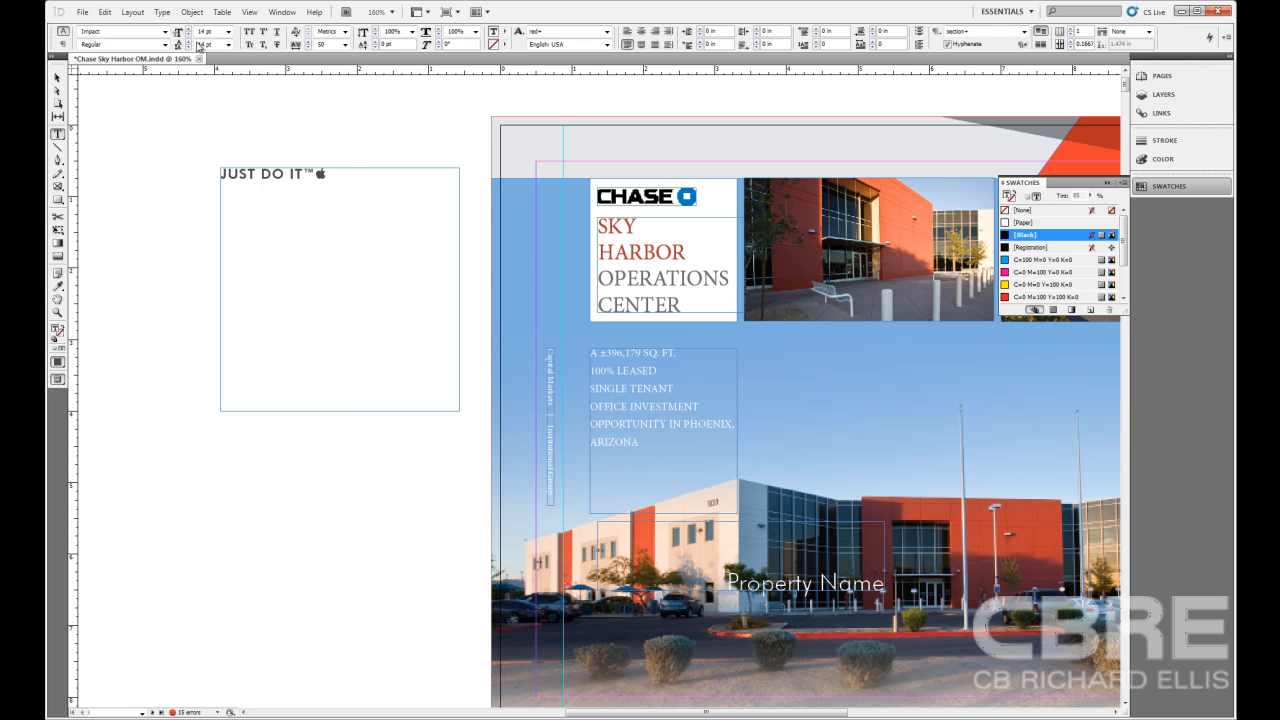
Display the Glyphs panel again and move it closer to the JUST DO IT text
{"action": "left_click", "coordinate": [162, 12]}
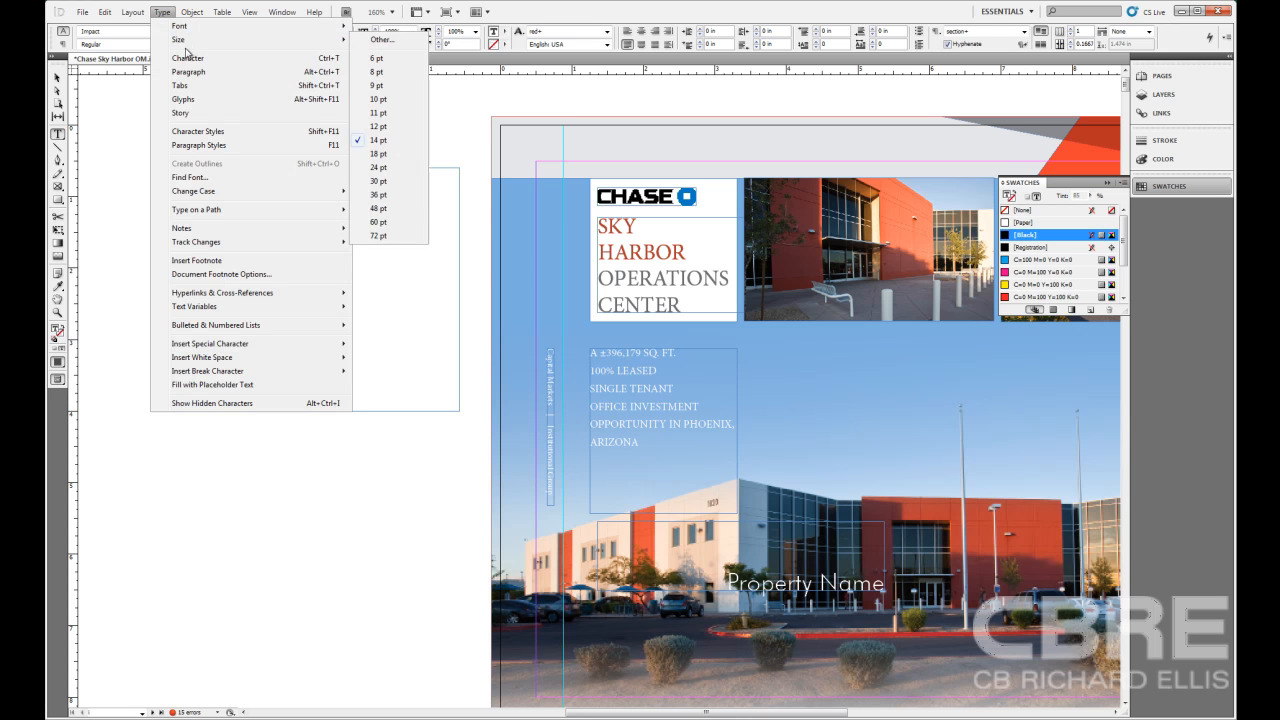
{"action": "left_click", "coordinate": [200, 99]}
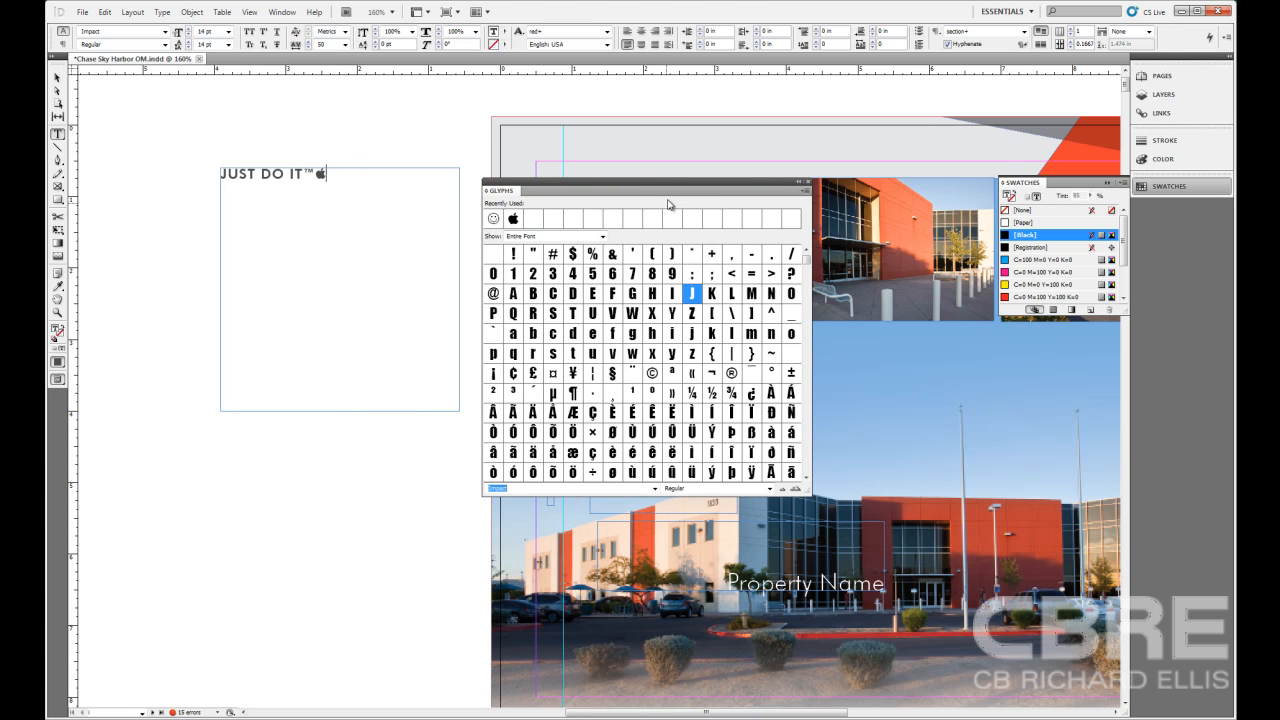
{"action": "left_click_drag", "start_coordinate": [672, 188], "coordinate": [566, 172]}
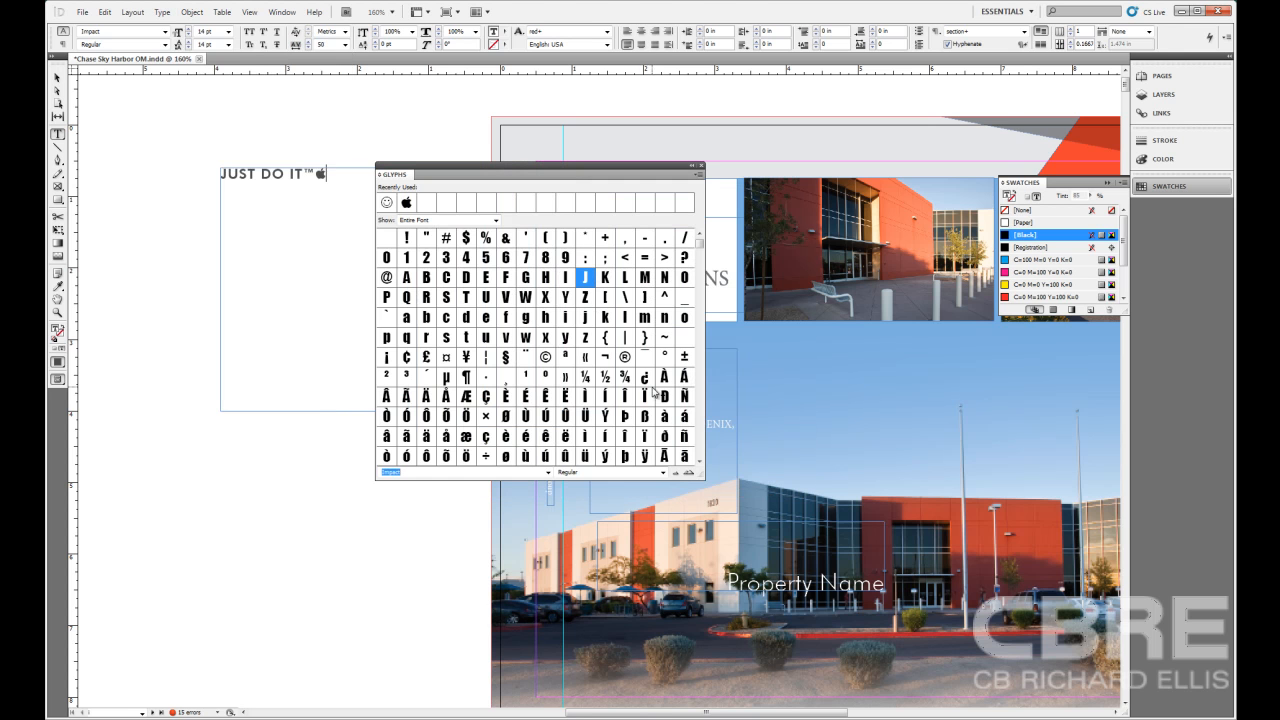
Enlarge the glyph previews, shrink them to a very small size, and bring them back to a medium size
{"action": "left_click", "coordinate": [688, 477]}
{"action": "left_click", "coordinate": [688, 477]}
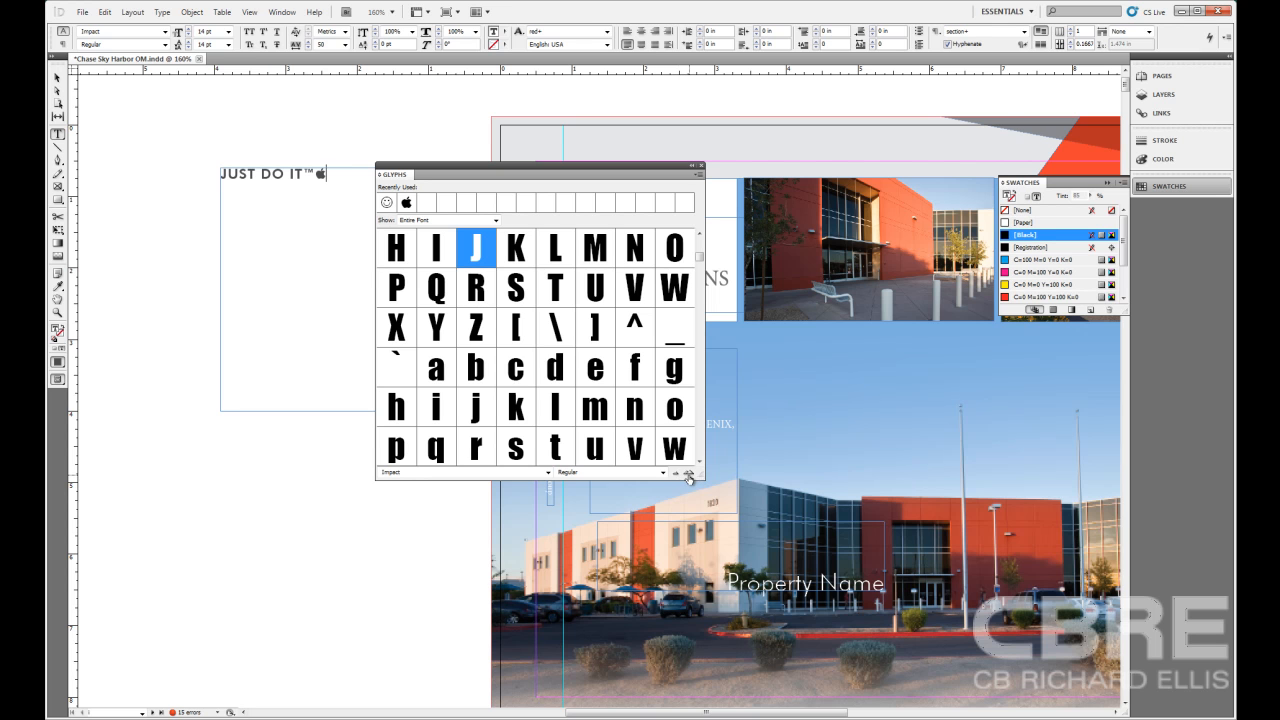
{"action": "left_click", "coordinate": [688, 476]}
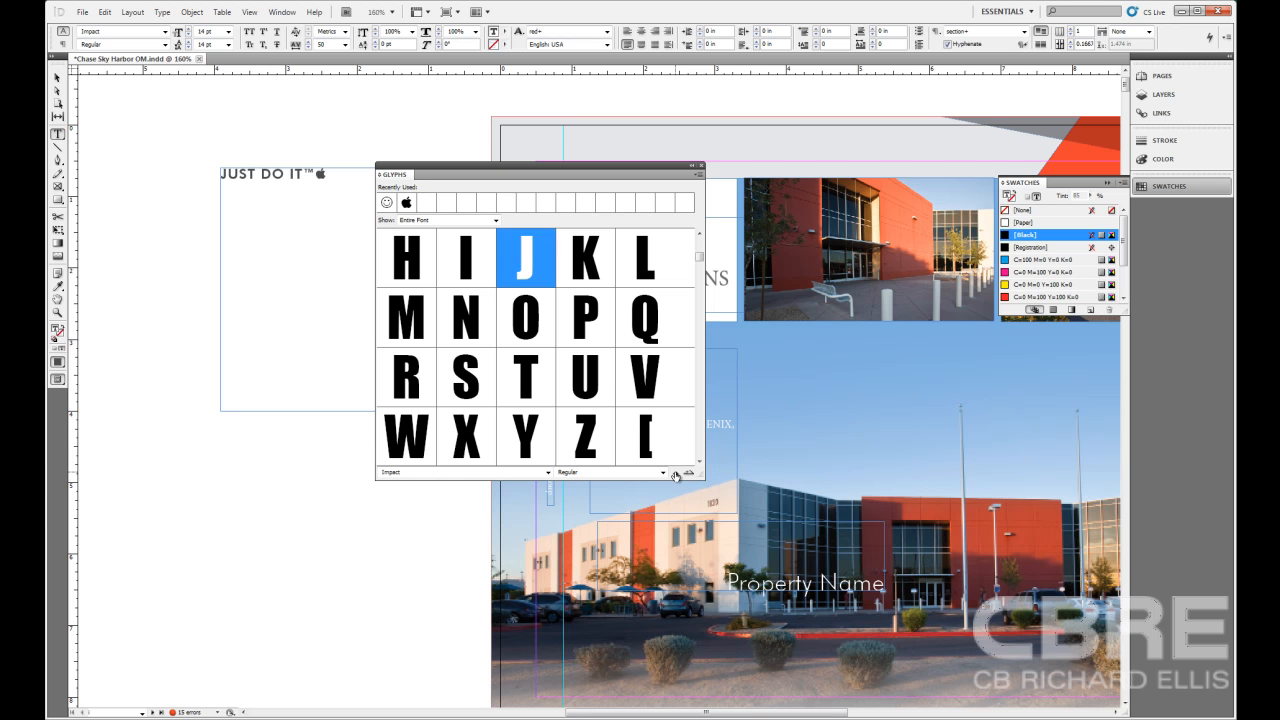
{"action": "left_click", "coordinate": [675, 476]}
{"action": "left_click", "coordinate": [675, 476]}
{"action": "left_click", "coordinate": [675, 476]}
{"action": "left_click", "coordinate": [675, 476]}
{"action": "left_click", "coordinate": [675, 476]}
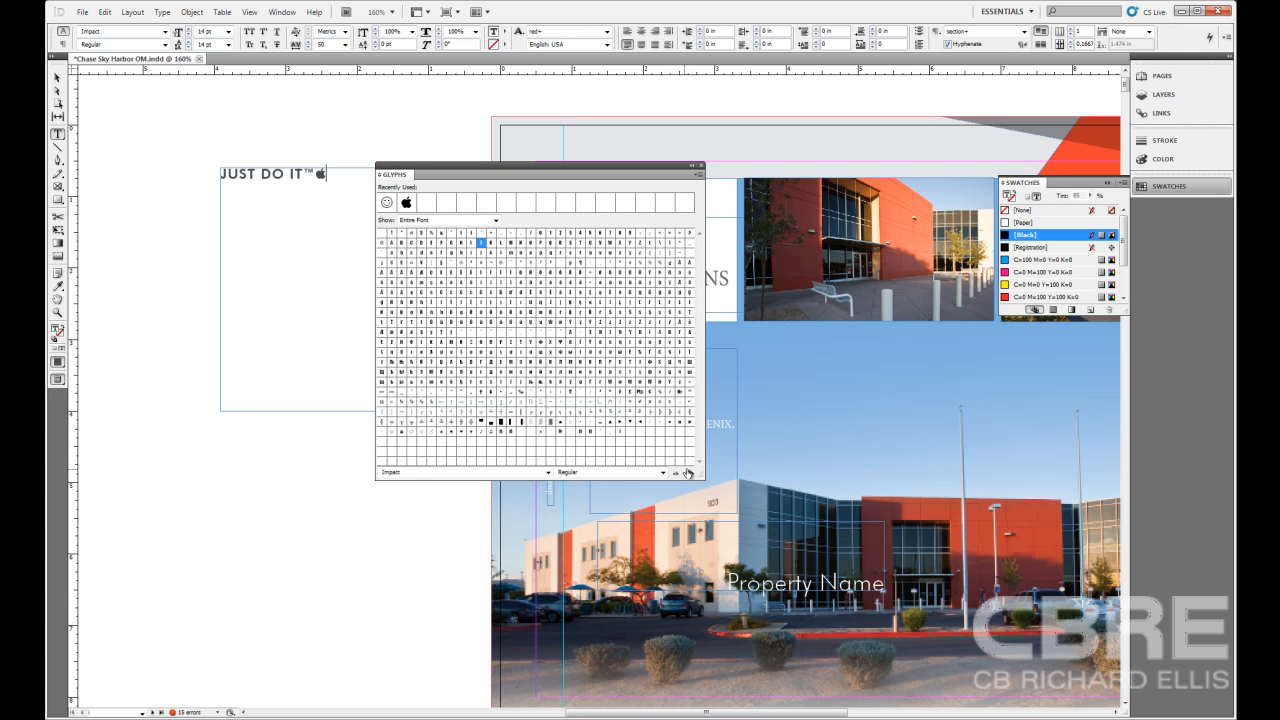
{"action": "left_click", "coordinate": [688, 473]}
{"action": "left_click", "coordinate": [688, 473]}
{"action": "left_click", "coordinate": [688, 473]}
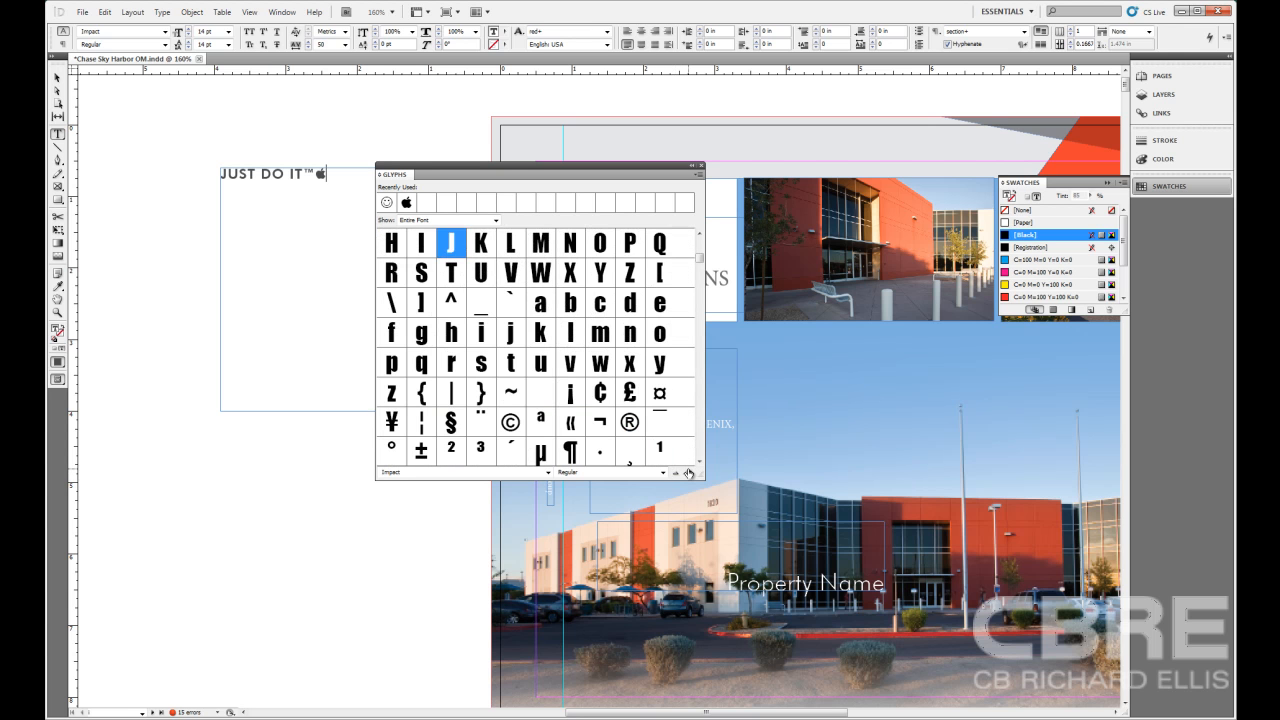
{"action": "left_click", "coordinate": [675, 476]}
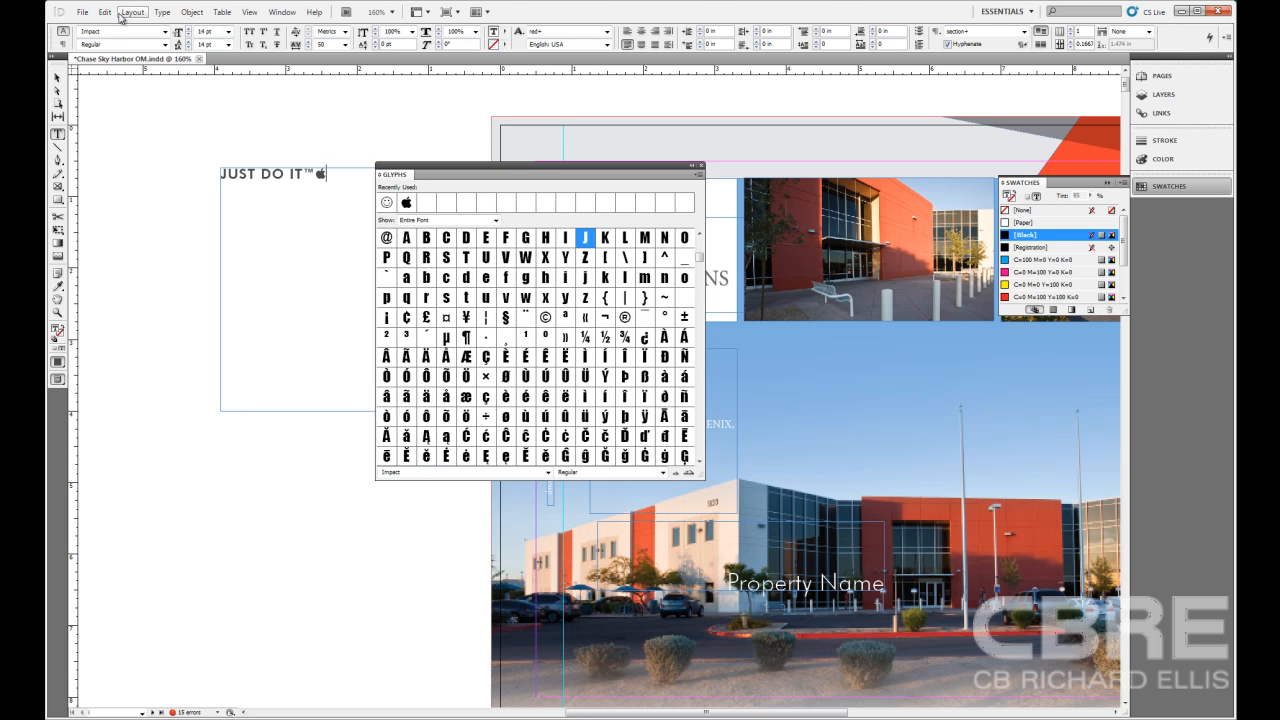
Change the font to Lucida Handwriting from within the Glyphs panel and close the panel
{"action": "left_click", "coordinate": [548, 472]}
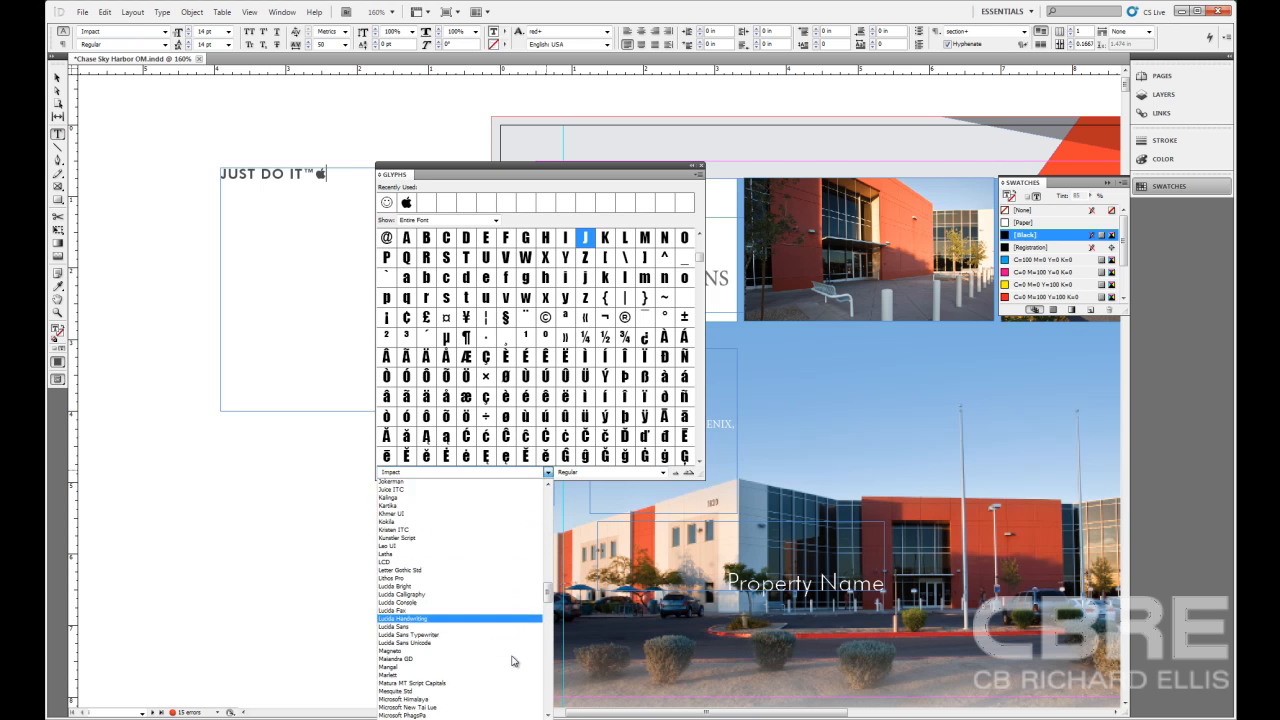
{"action": "left_click", "coordinate": [512, 656]}
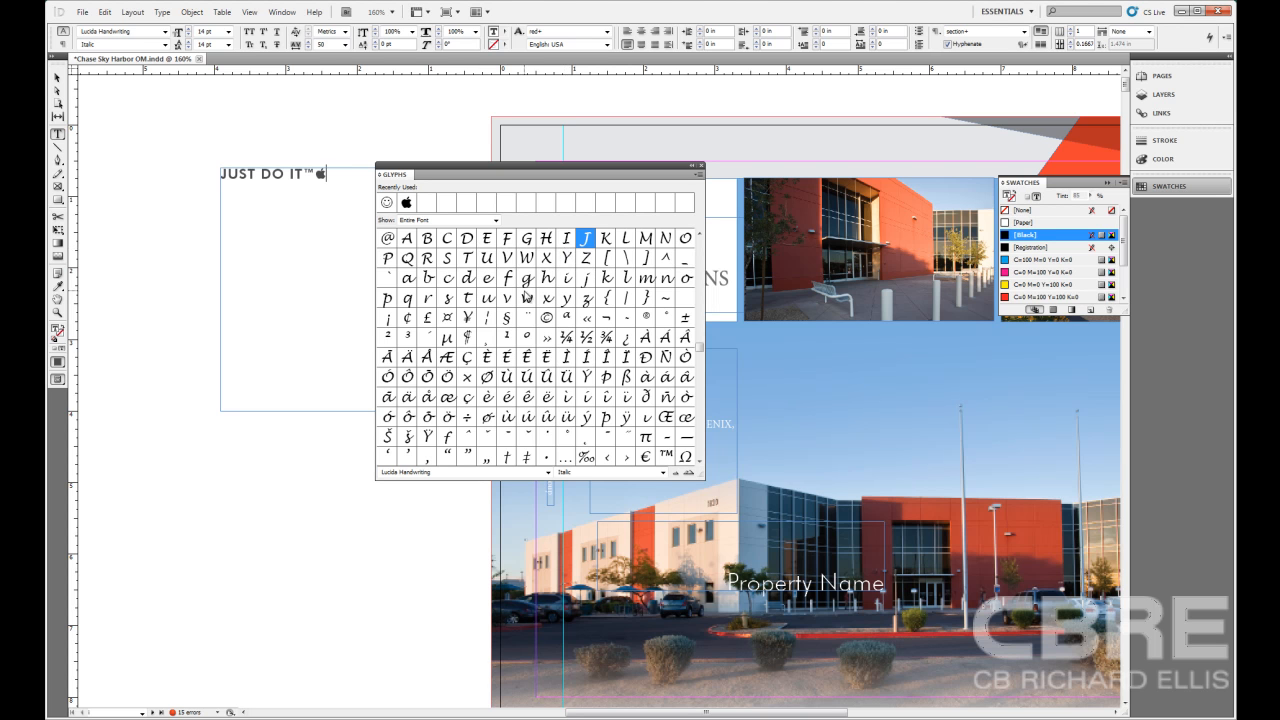
{"action": "left_click", "coordinate": [699, 166]}
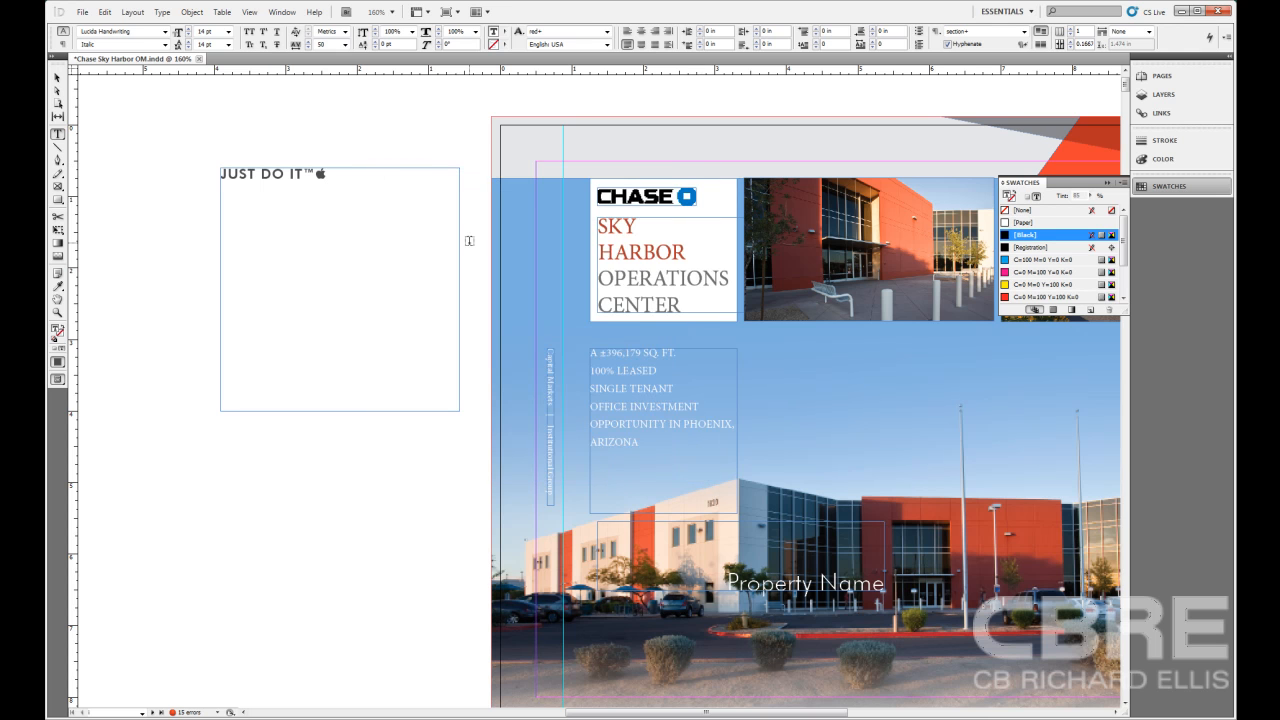